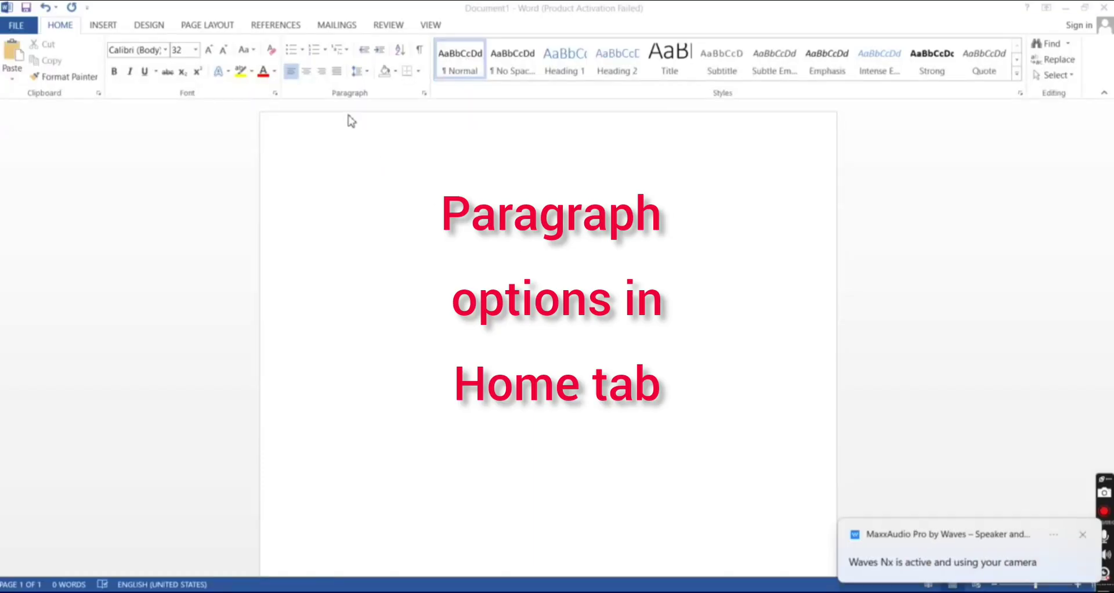
Step: Create a bulleted list of Ms office, Ms word, Ms excel and Ms power point
left_click(294, 52)
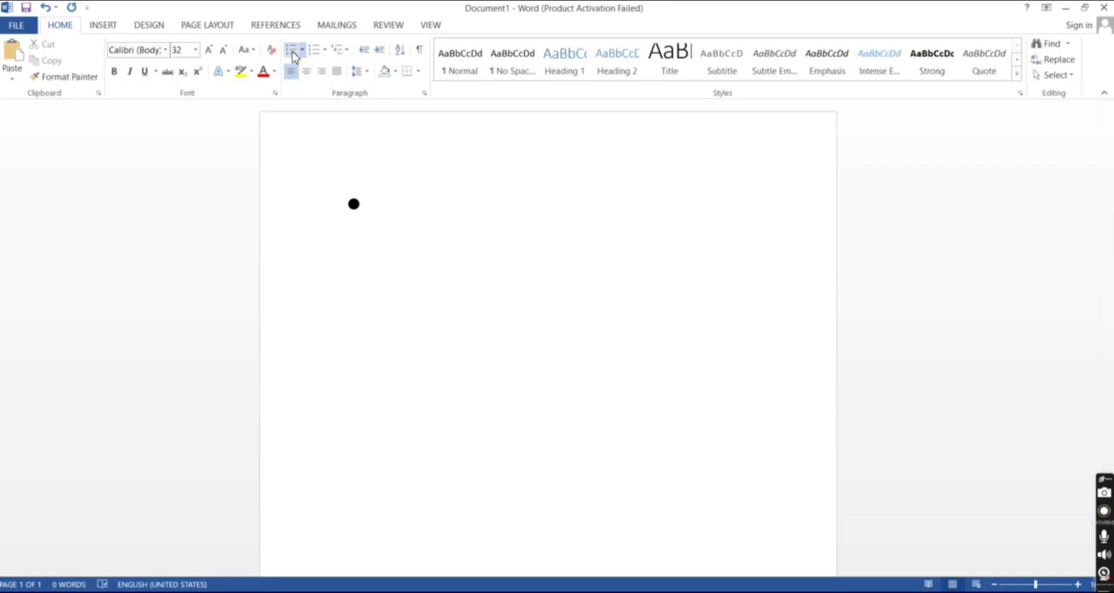
type("ms off")
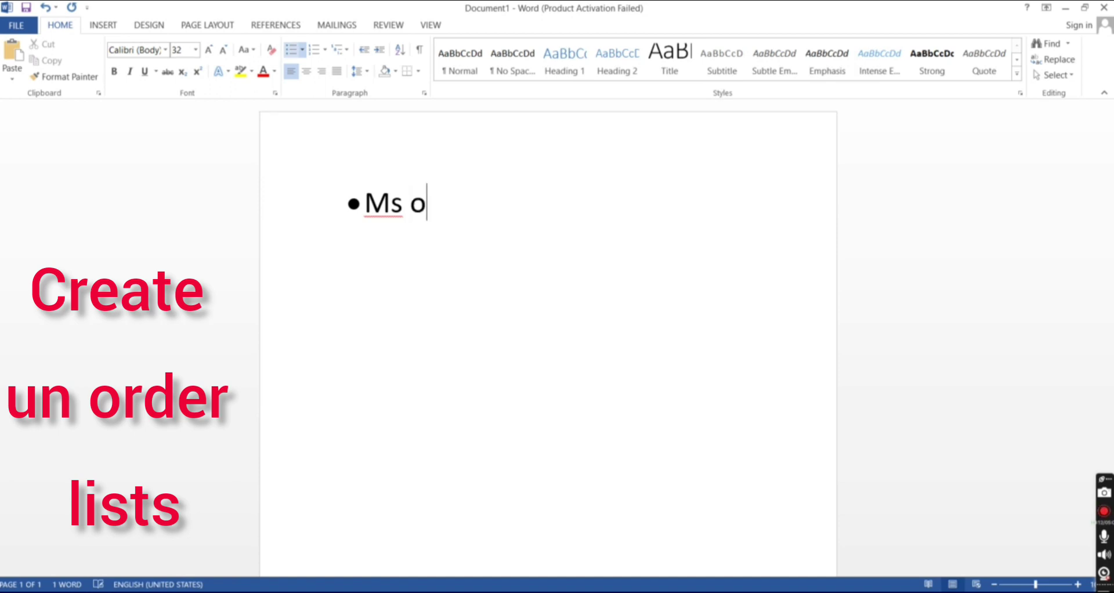
type("ice")
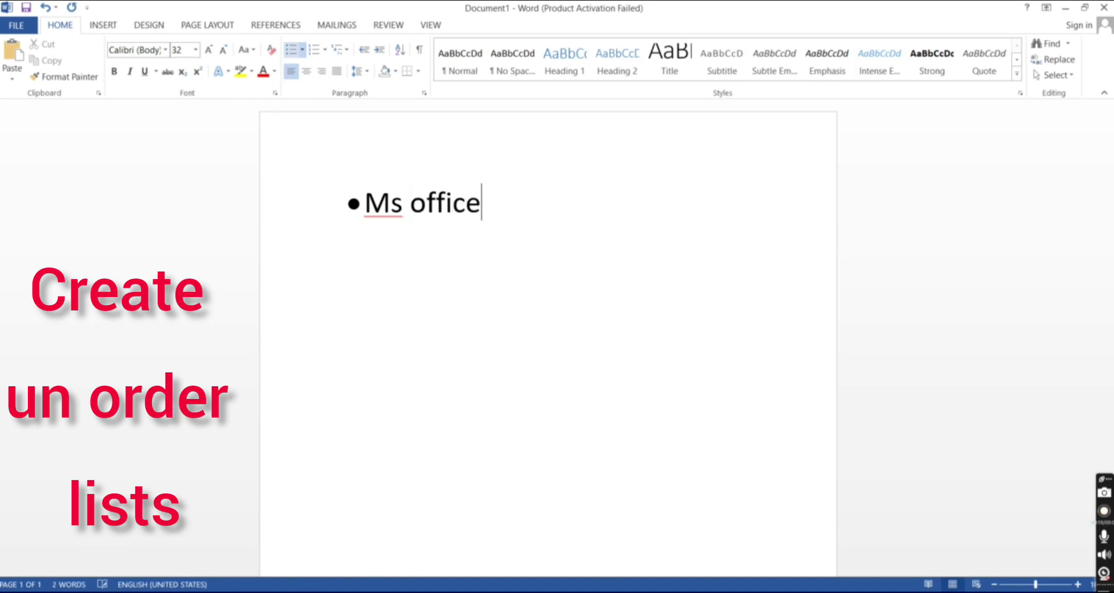
key("Return")
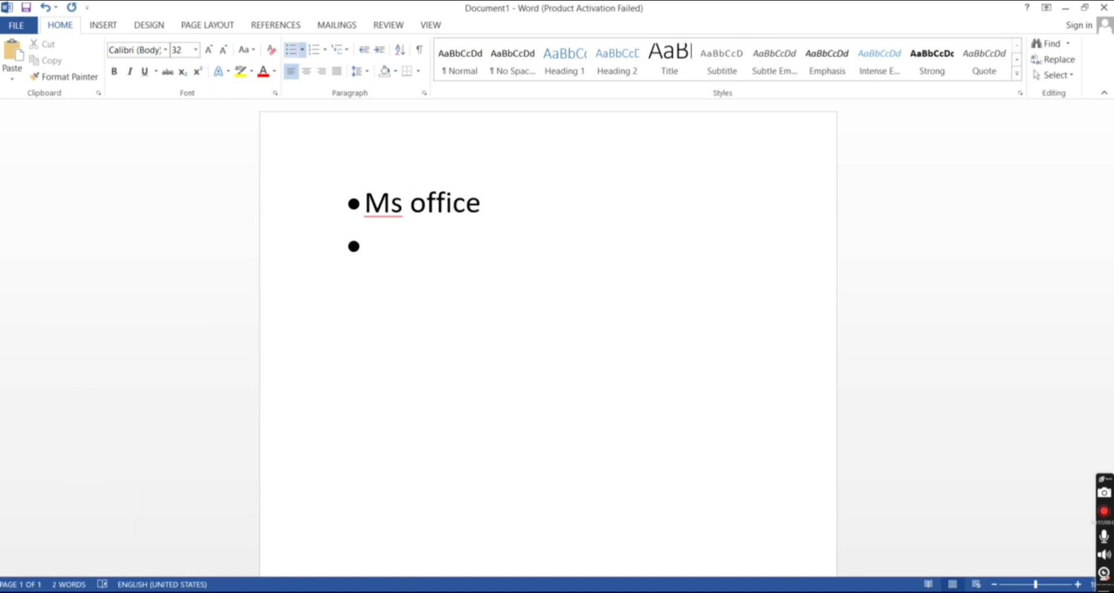
type("ms word")
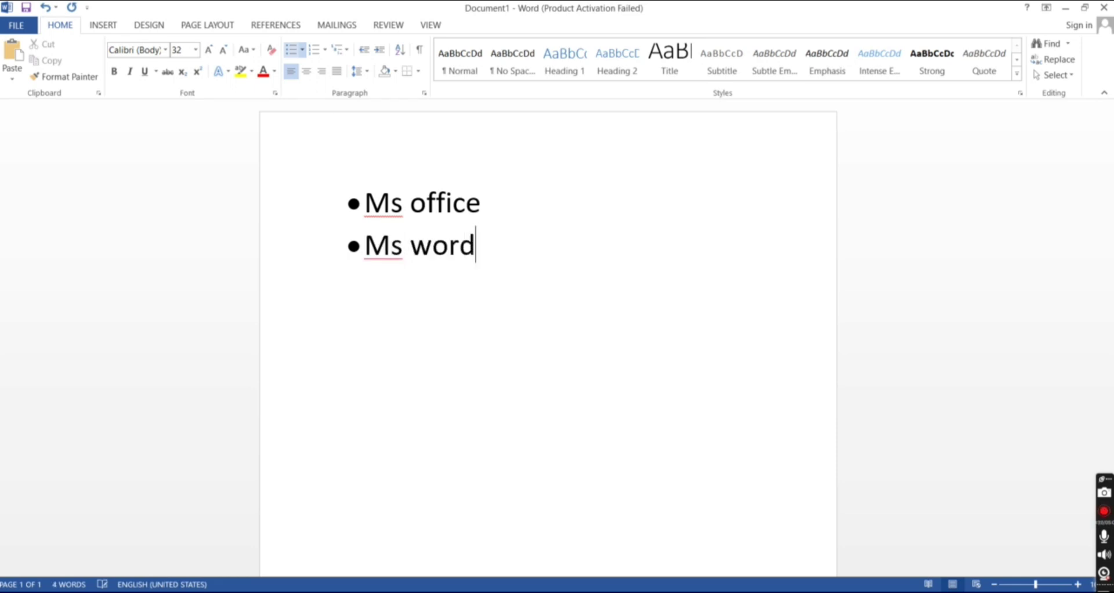
key("Return")
type("ms ")
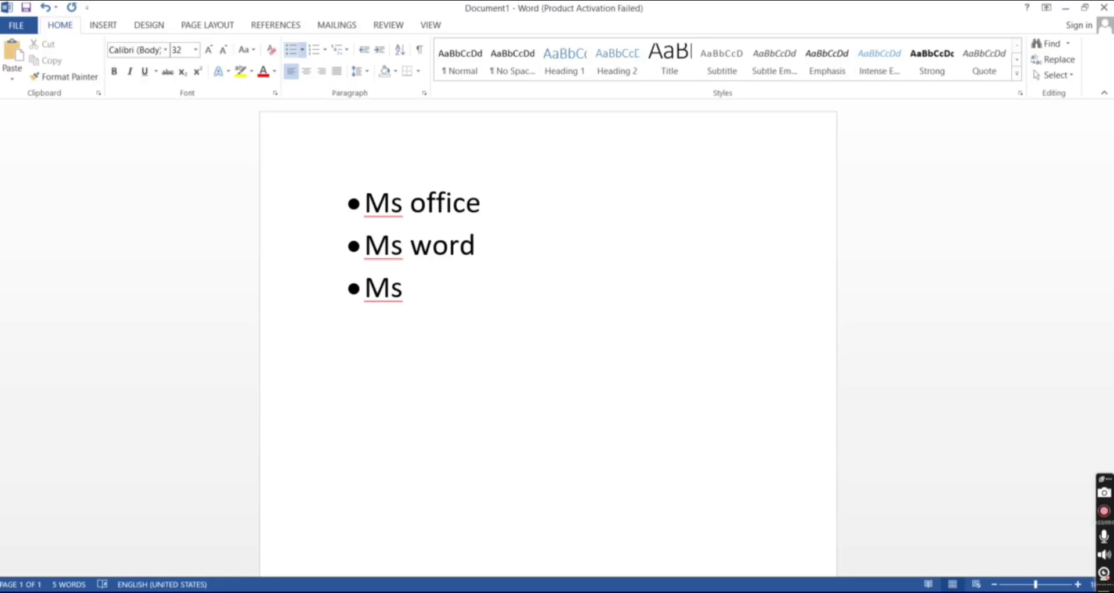
type("excel")
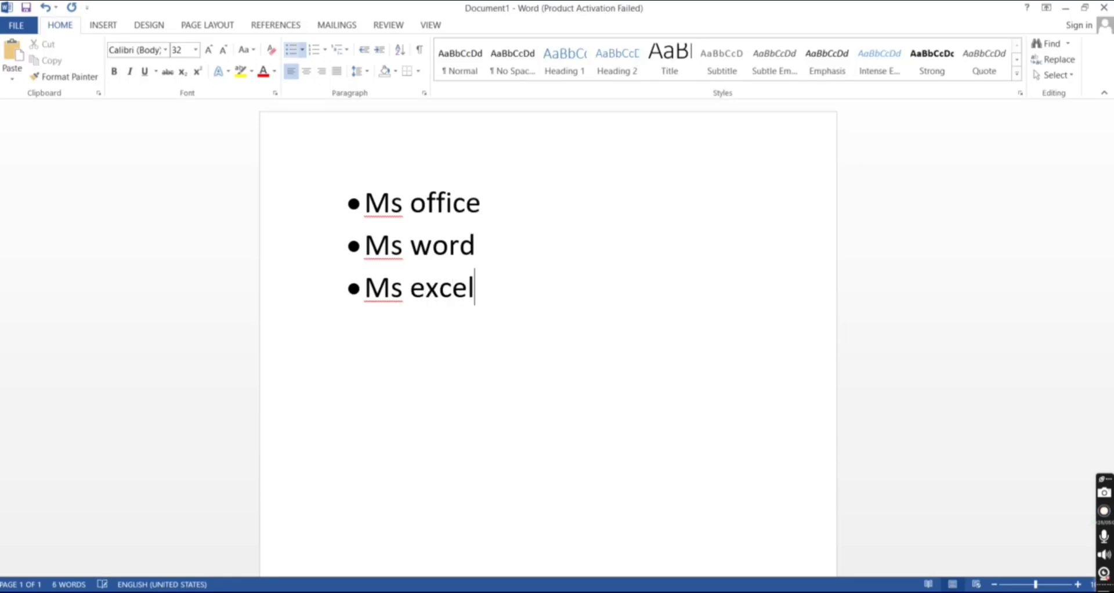
key("Return")
type("ms ")
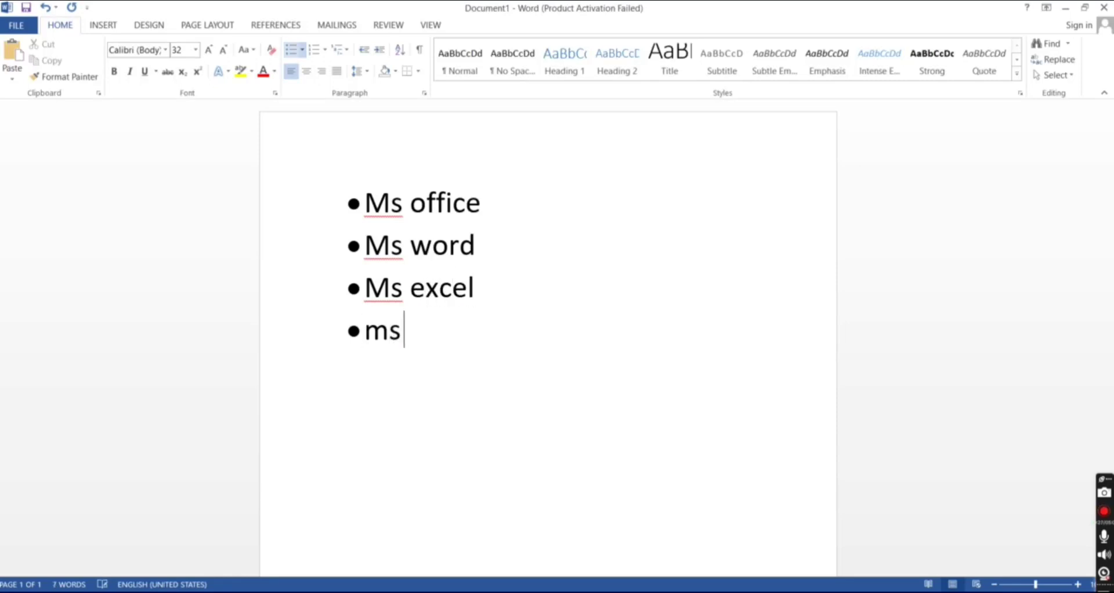
type("powe")
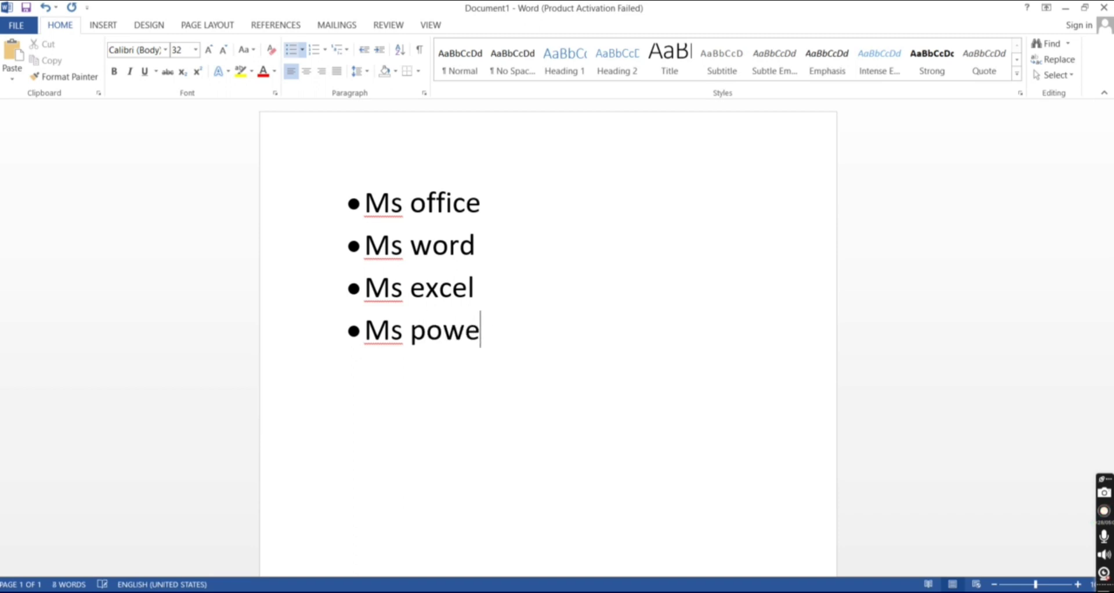
type("r point")
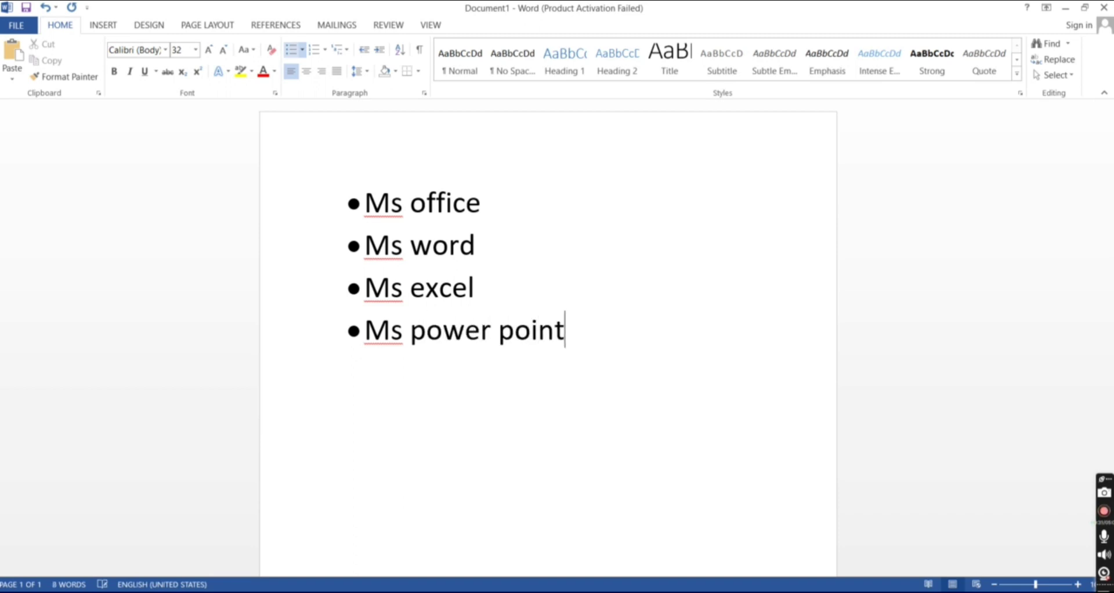
key("Return")
key("Return")
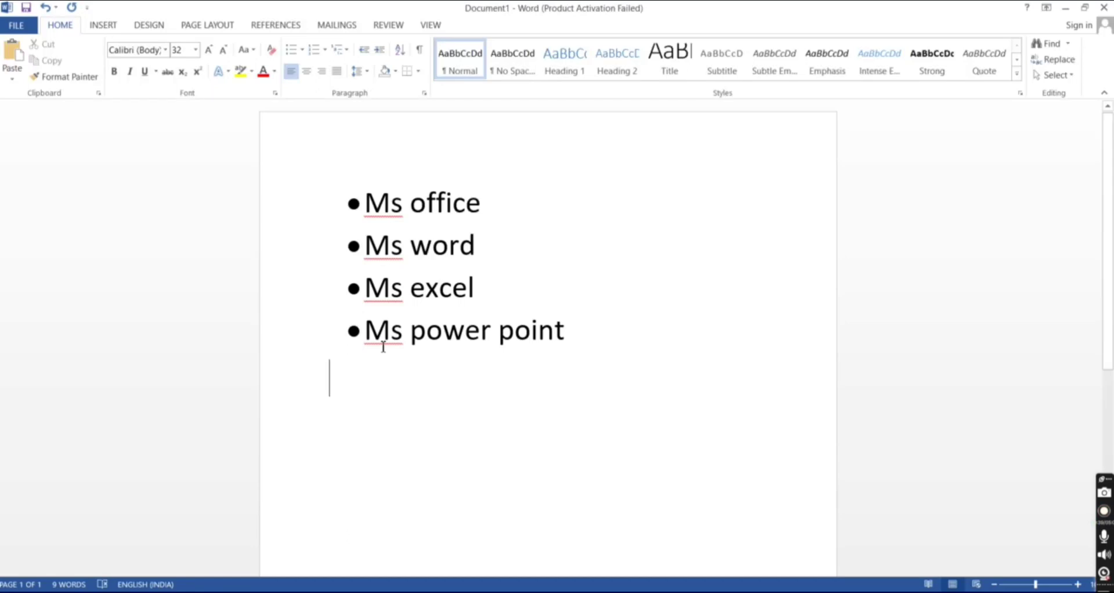
Step: End the bulleted list, leaving an empty plain line below Ms power point
key("BackSpace")
key("Return")
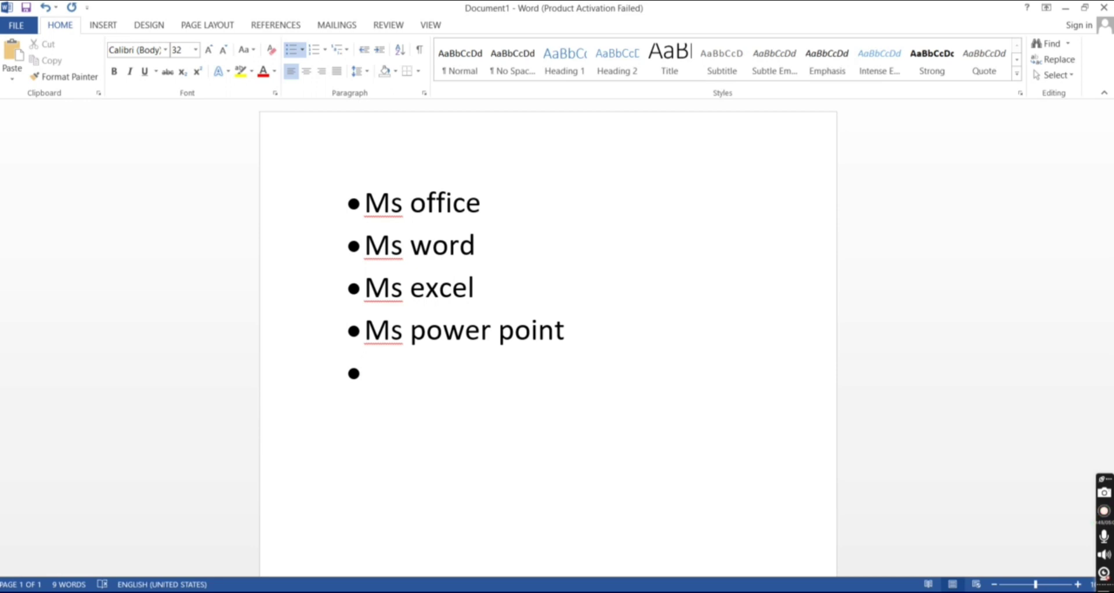
key("Return")
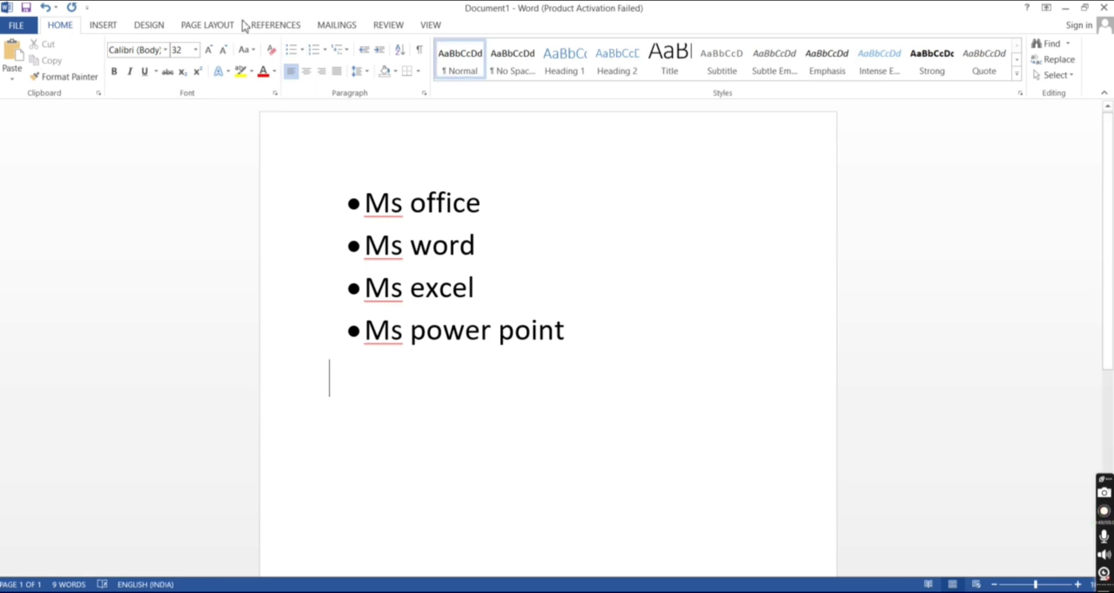
Step: Add a numbered list of Ms word, Ms excel and Ms power point
left_click(313, 55)
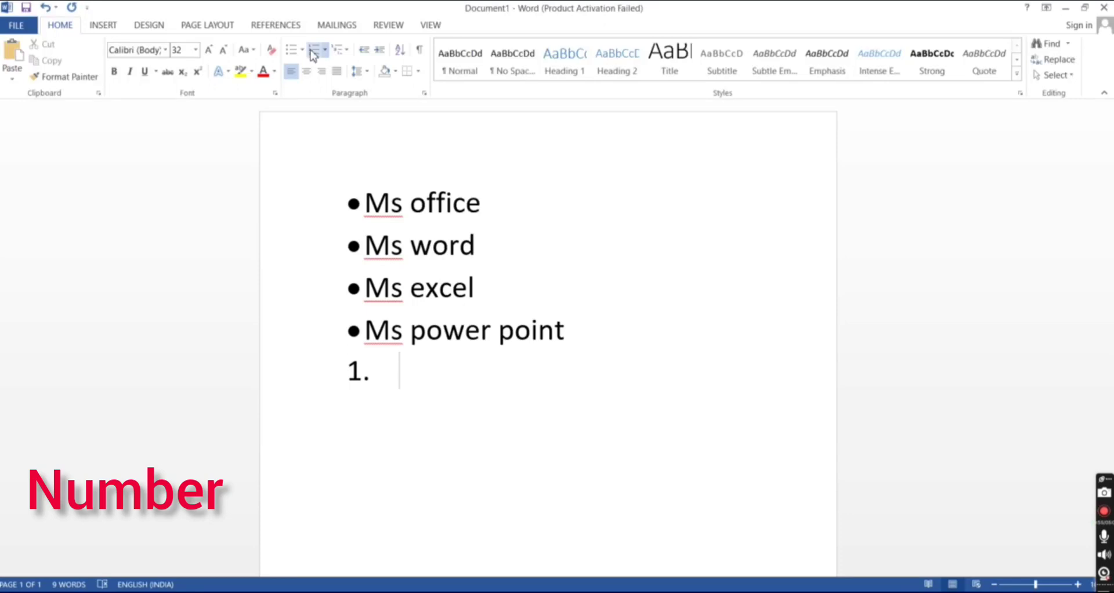
key("Tab")
type("m")
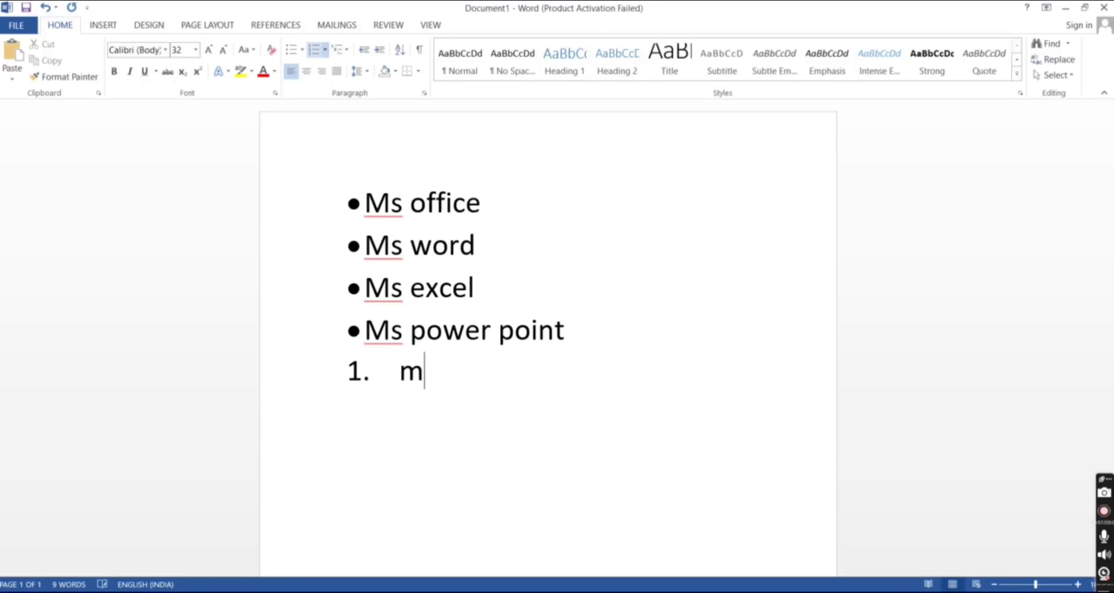
type("s wo")
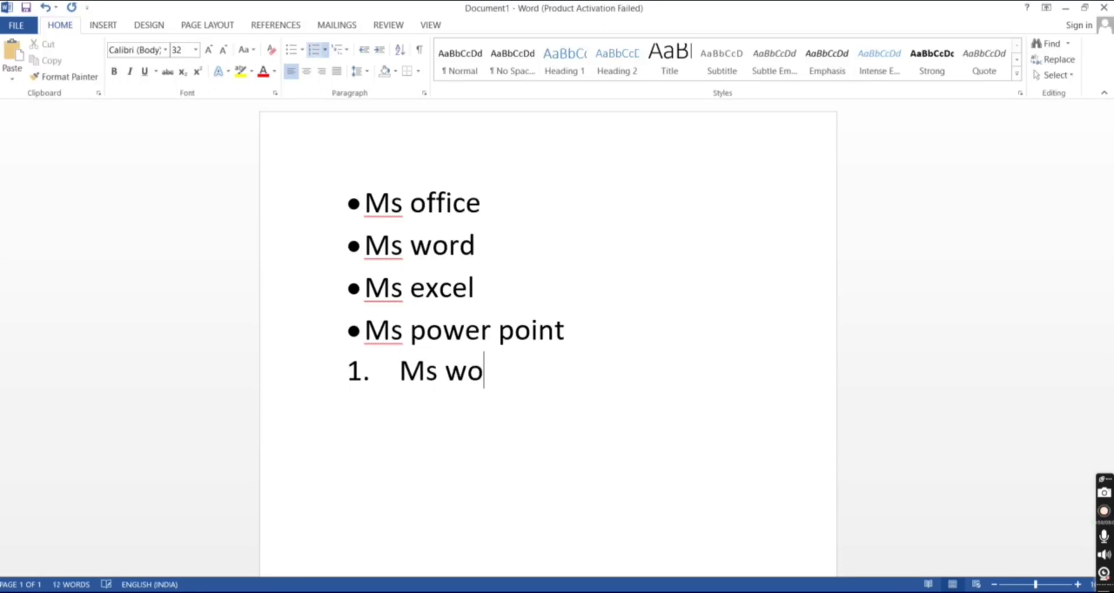
type("rd")
key("Return")
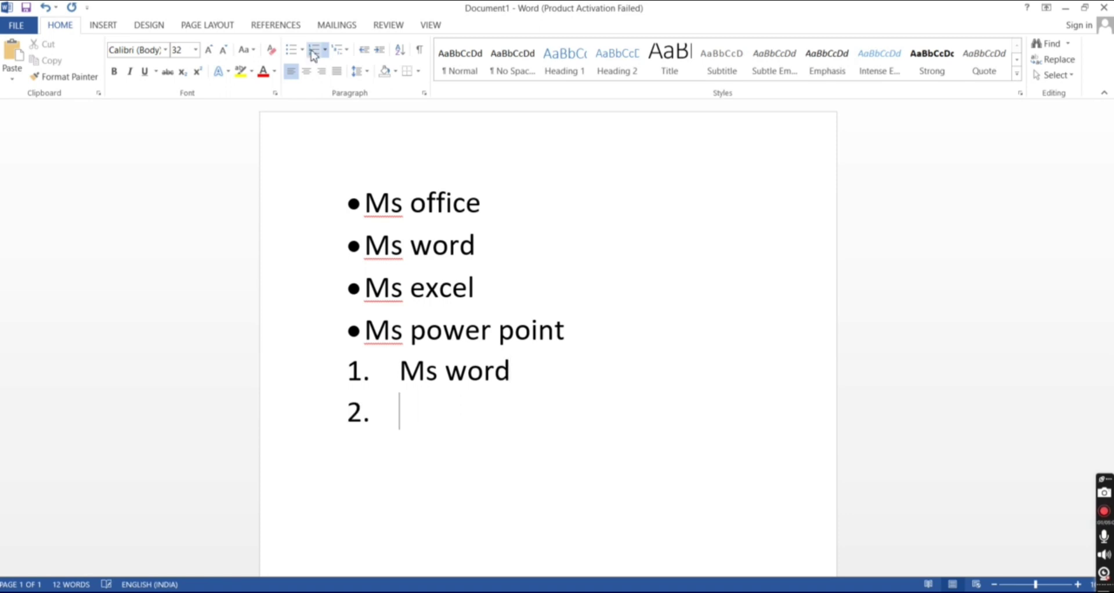
type("ms exce")
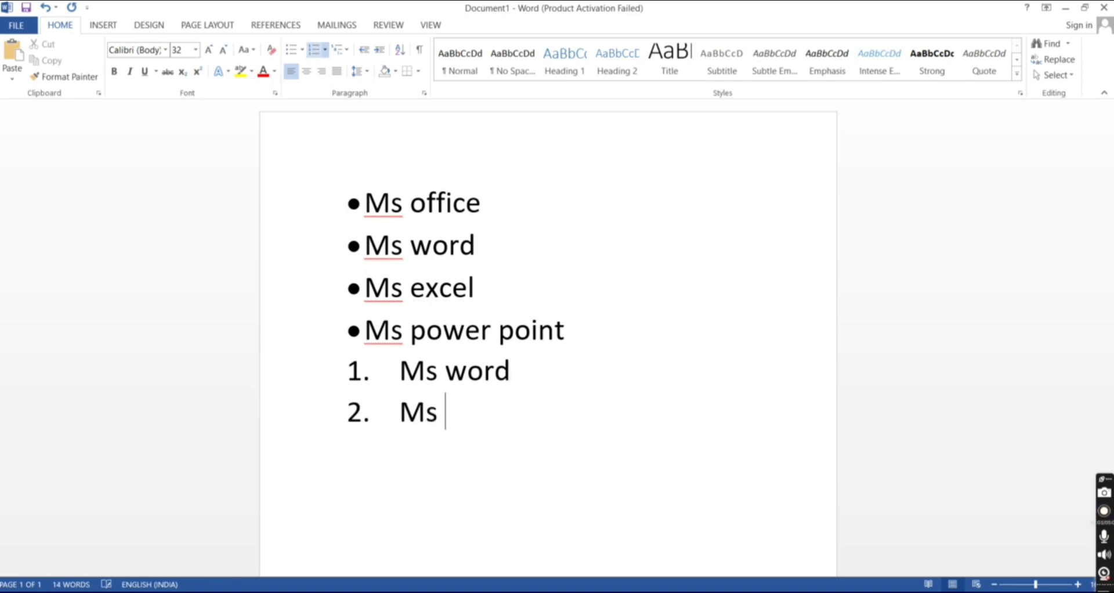
type("l")
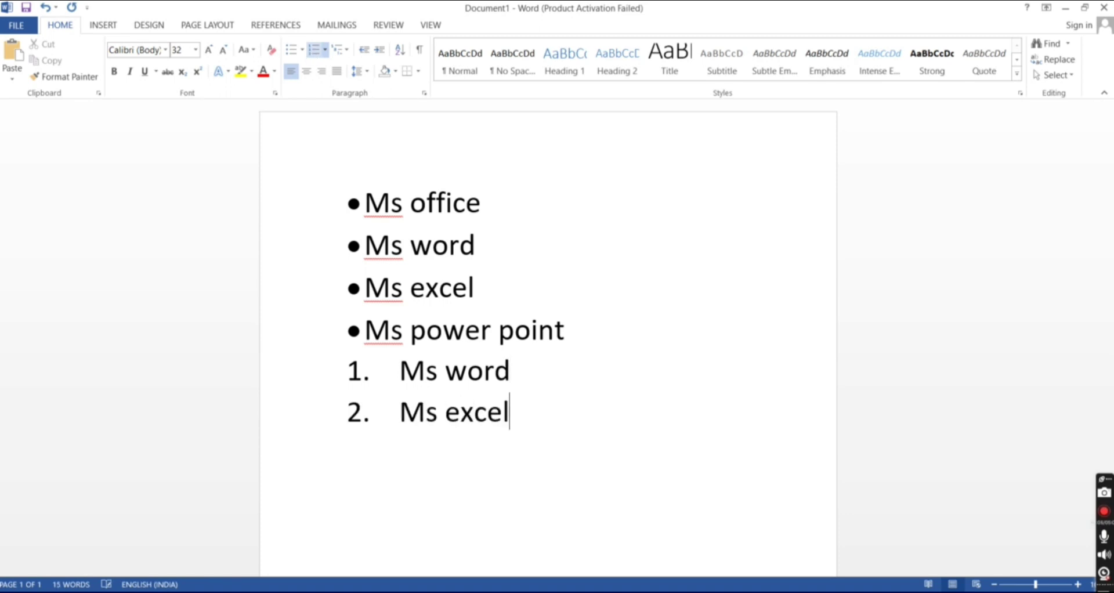
key("Return")
type("ms po")
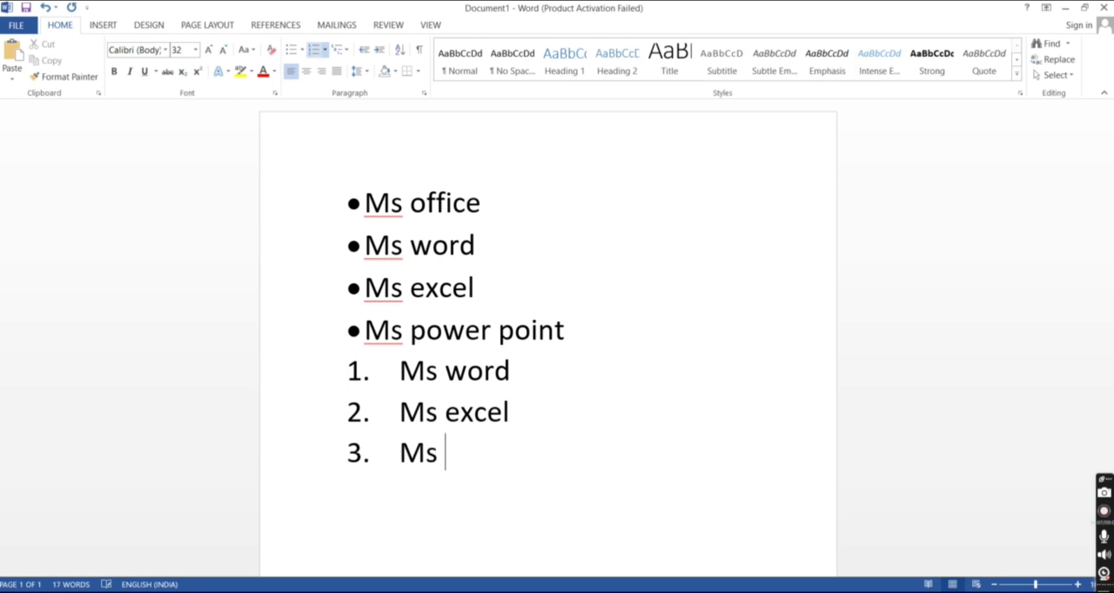
type("wer ")
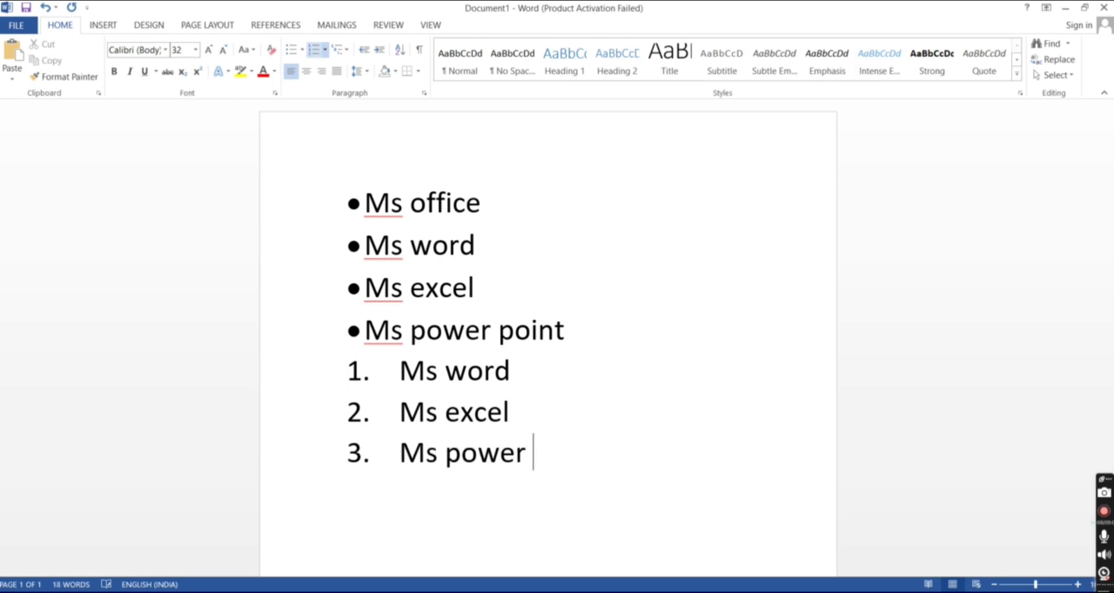
type("point")
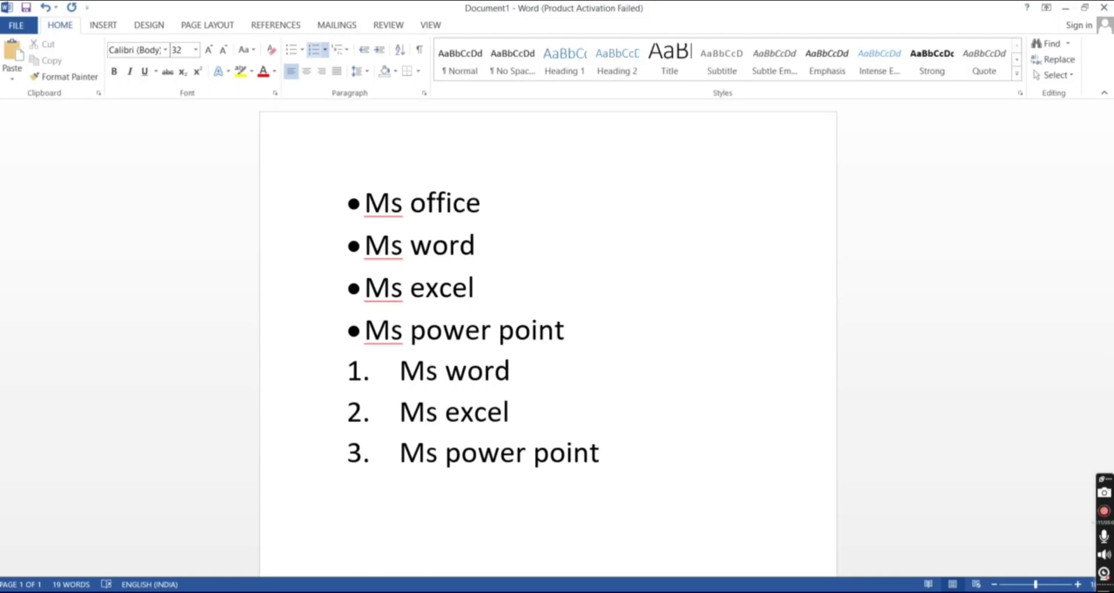
key("Return")
key("Return")
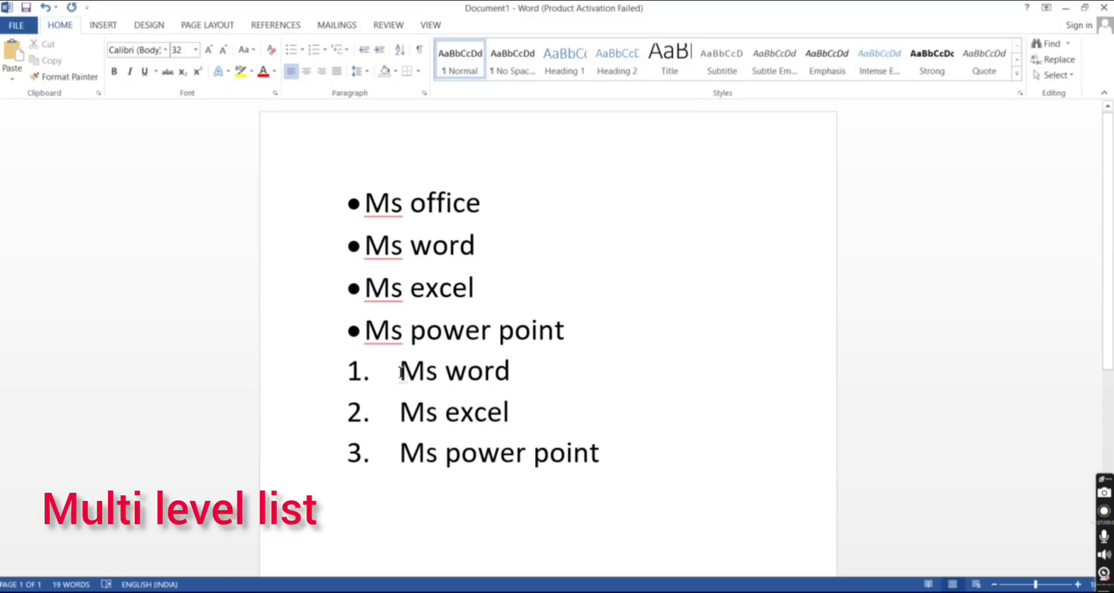
Step: Convert the three numbered items into a Chapter 1–3 heading multilevel list
left_click_drag(404, 372, 629, 460)
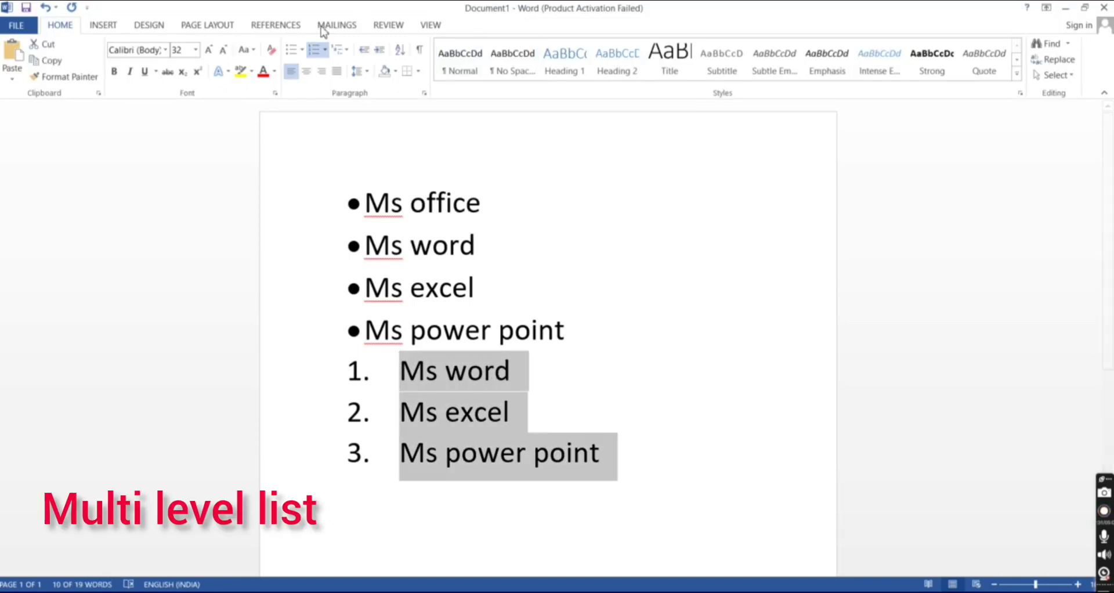
left_click(348, 51)
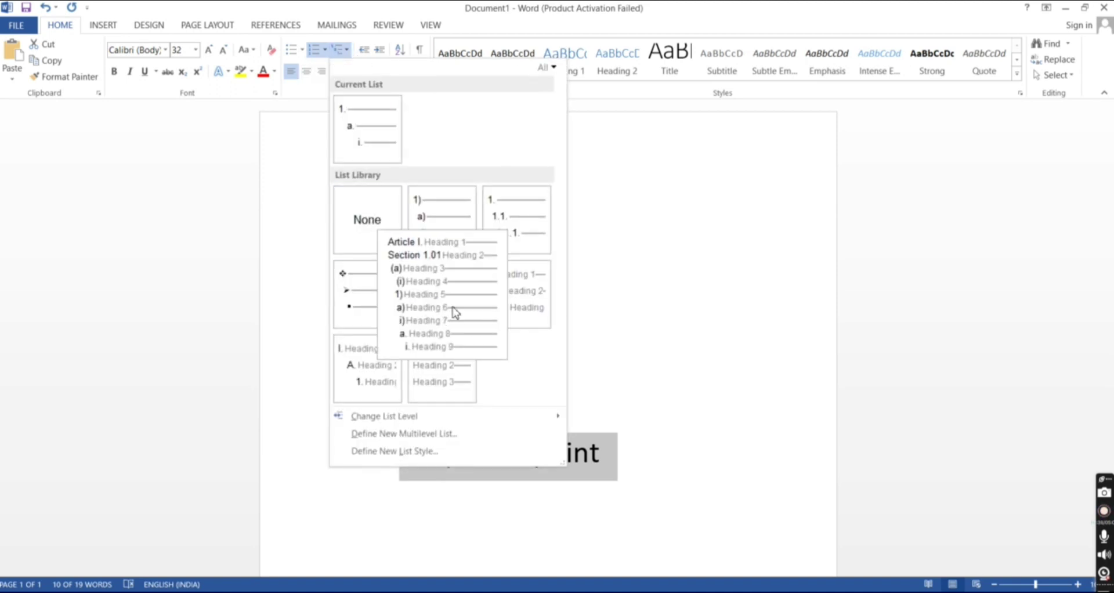
mouse_move(513, 301)
mouse_move(467, 368)
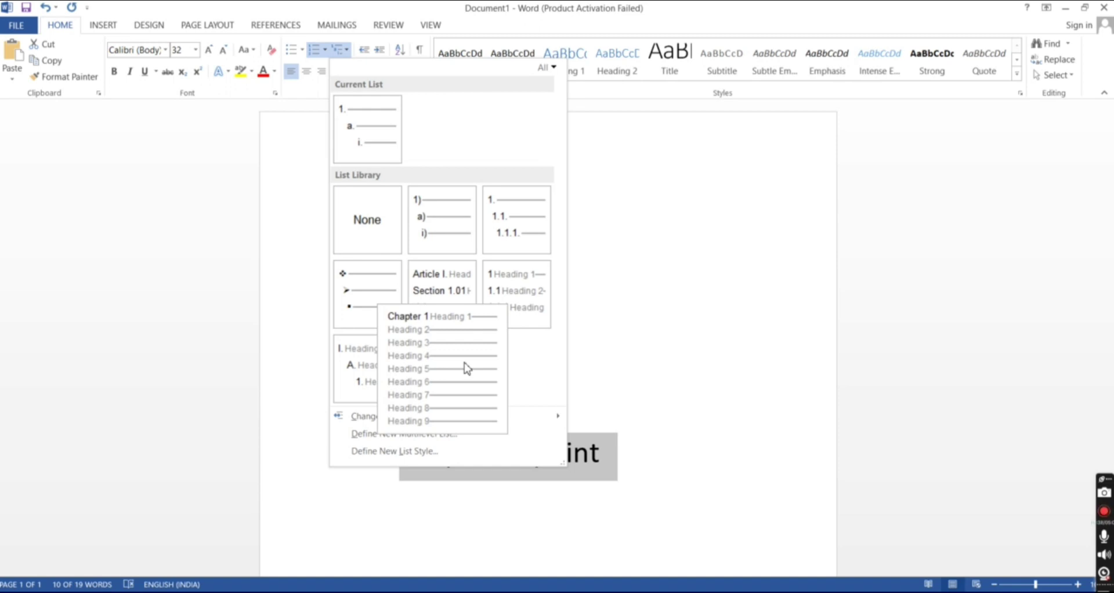
left_click(460, 358)
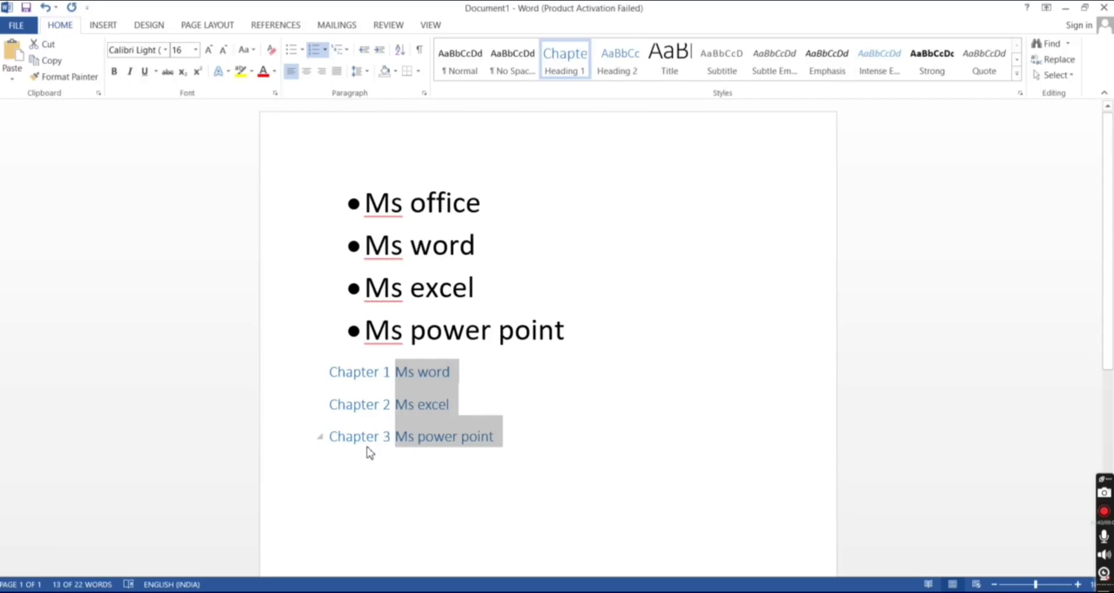
Step: Append '3' to the last chapter line and start a Normal paragraph below
left_click(571, 443)
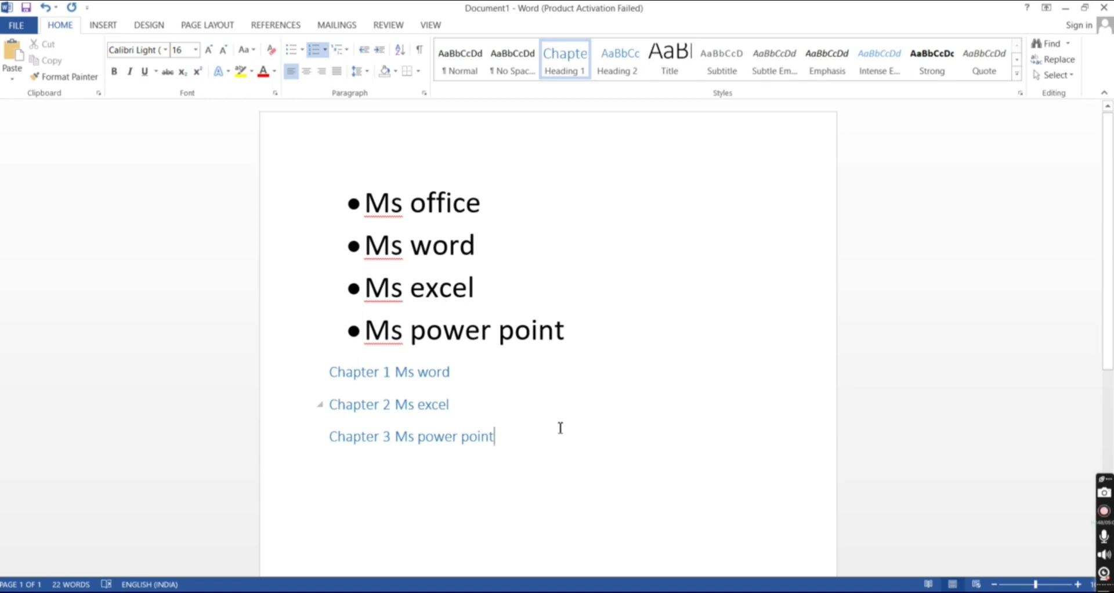
type("3")
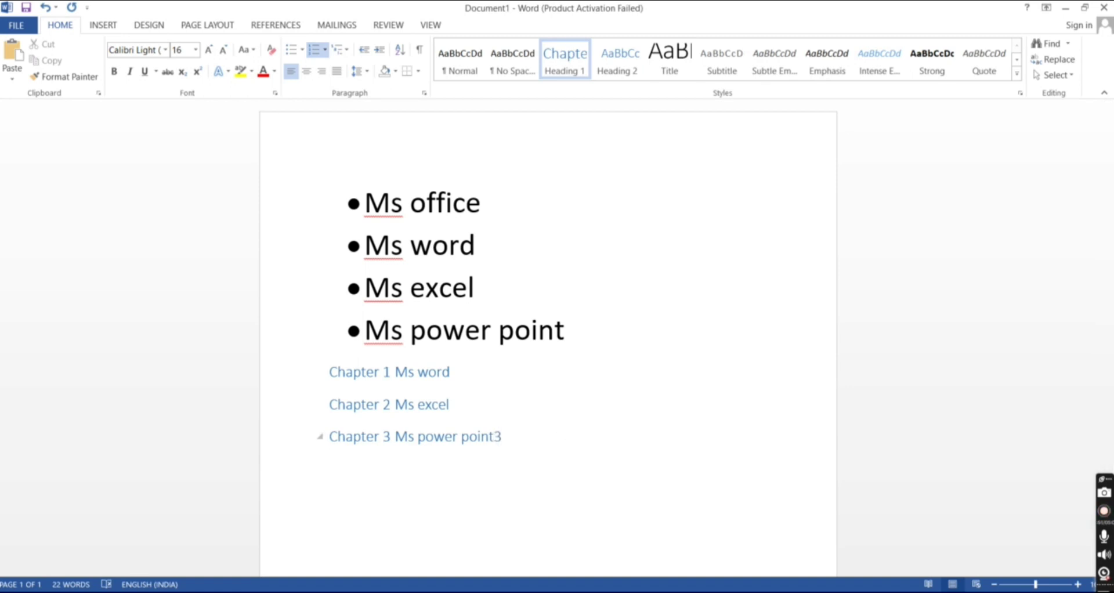
key("Return")
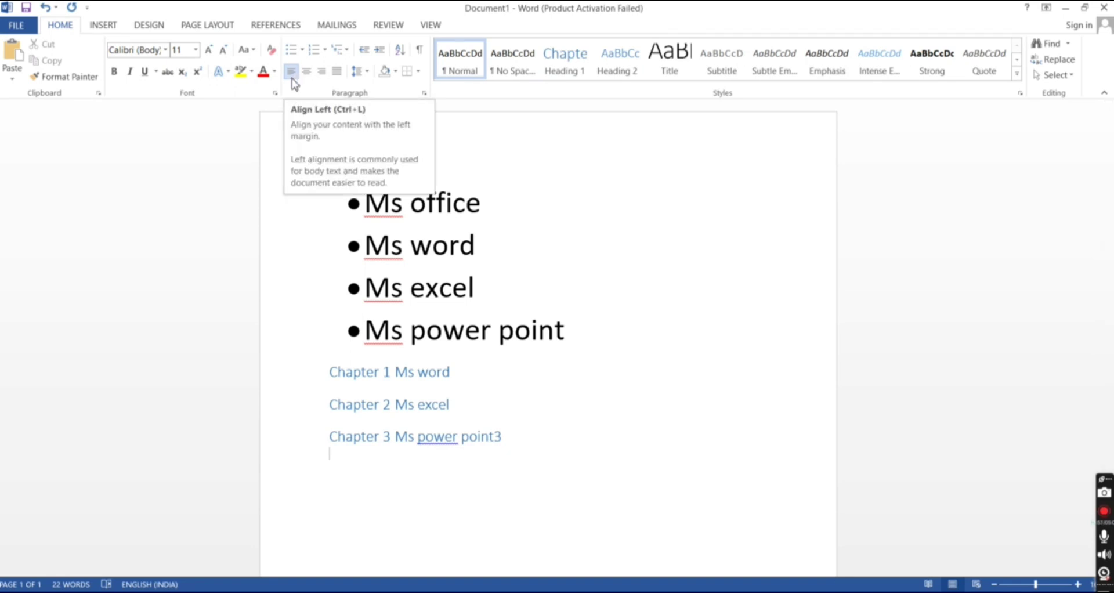
Step: Generate five sample paragraphs by entering =rand() on a new line
key("Return")
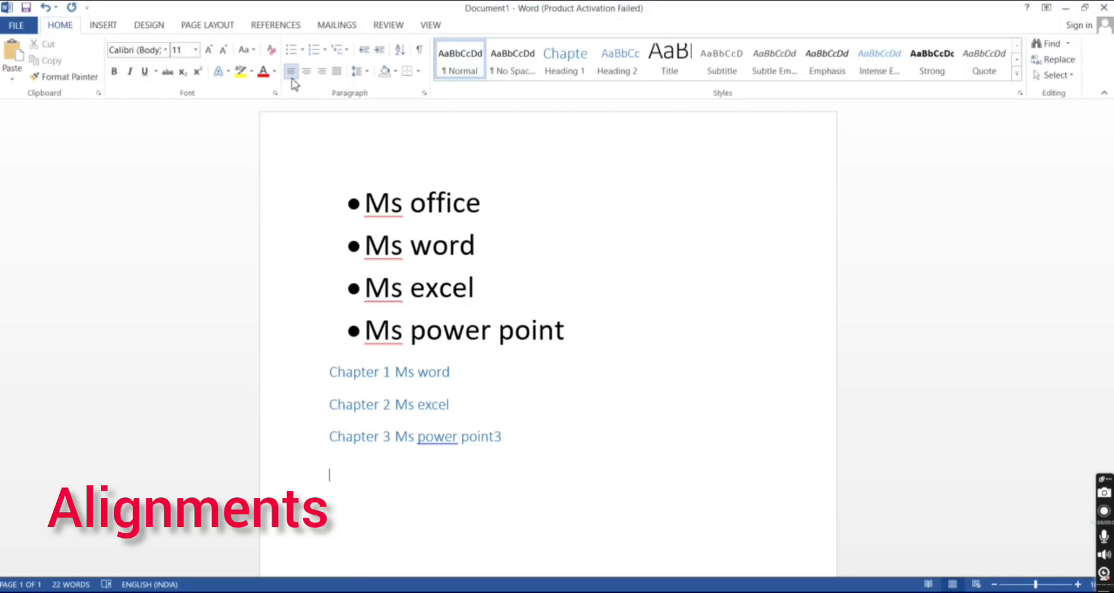
type("=rand()")
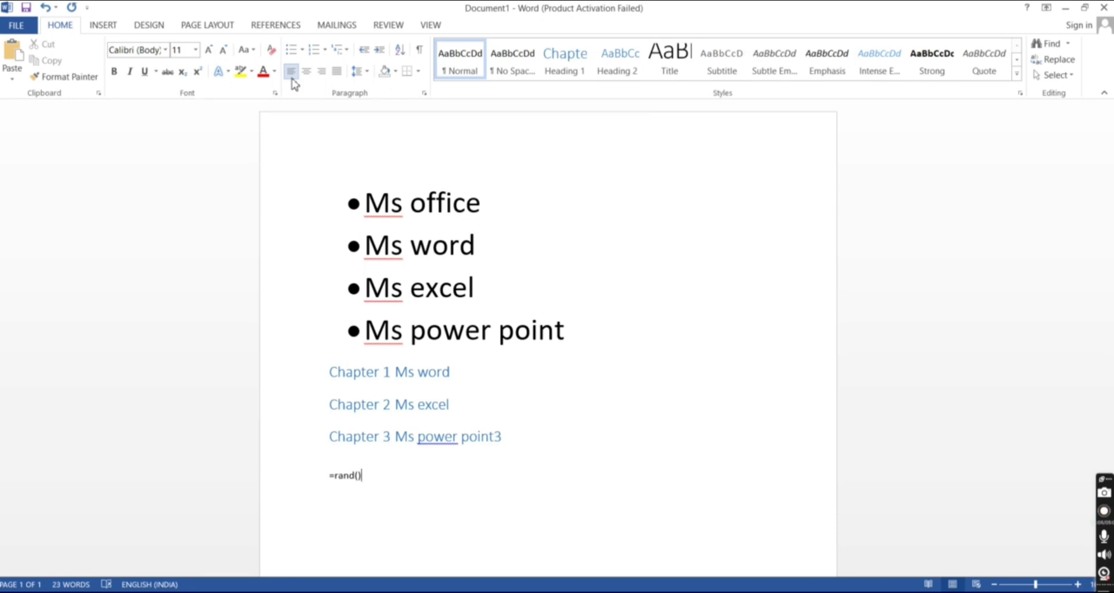
key("Return")
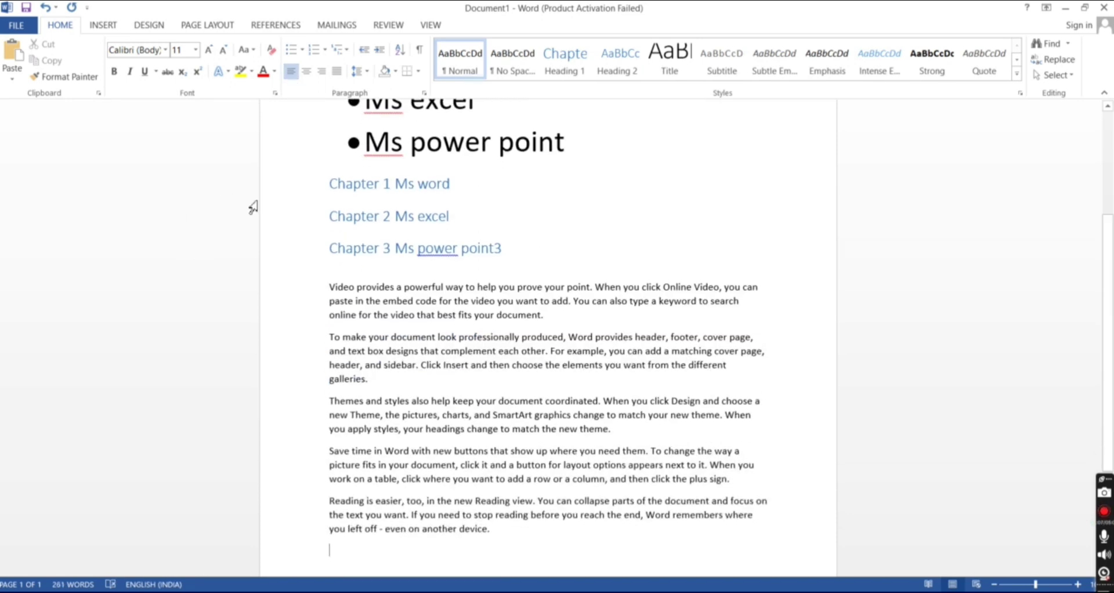
Step: Enlarge the five sample paragraphs to 16 pt with Grow Font
left_click_drag(331, 288, 522, 530)
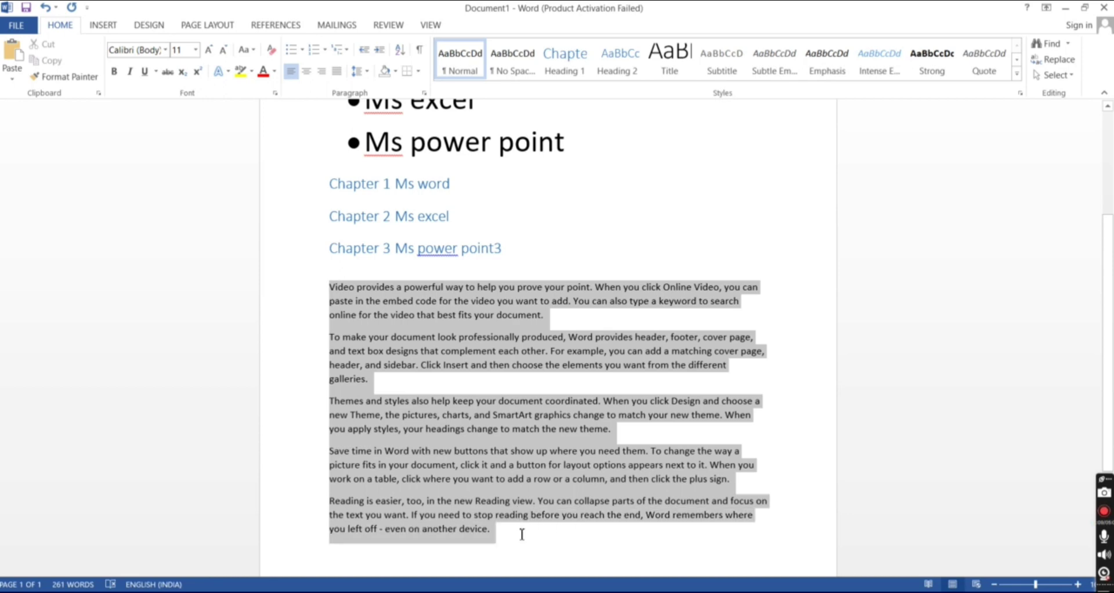
left_click(209, 50)
left_click(208, 49)
left_click(208, 49)
Step: Split 'Video provides' onto its own line and centre it
left_click(504, 359)
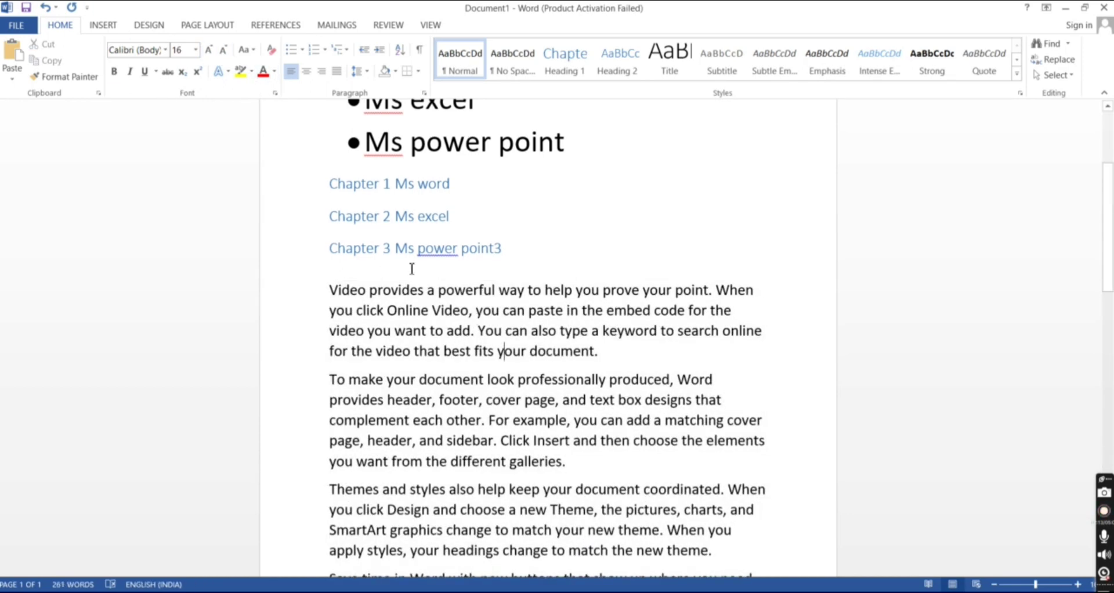
left_click(425, 290)
key("Return")
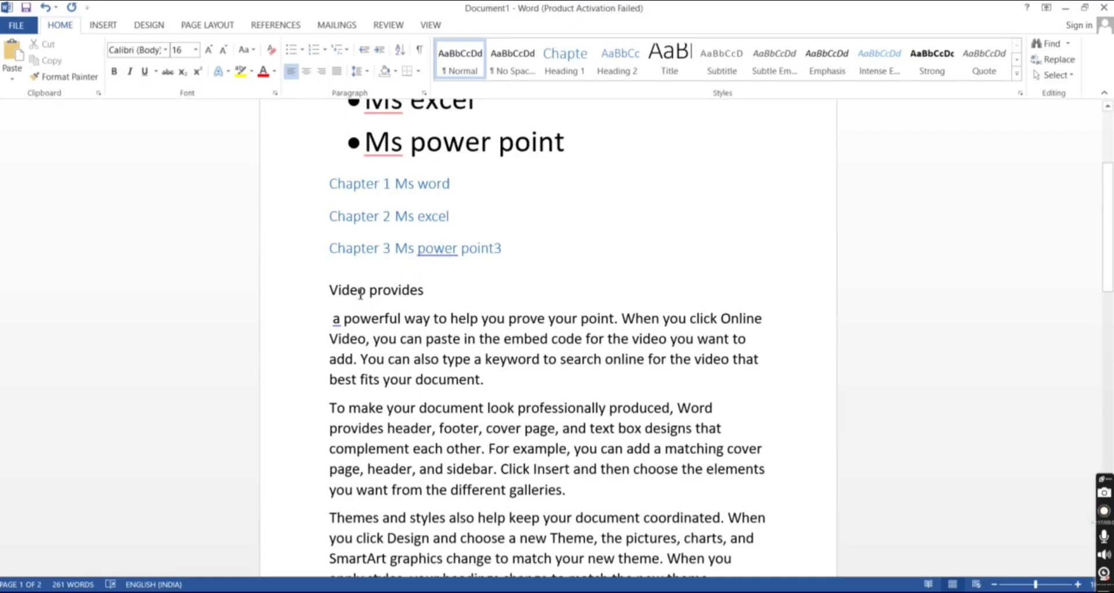
left_click(307, 72)
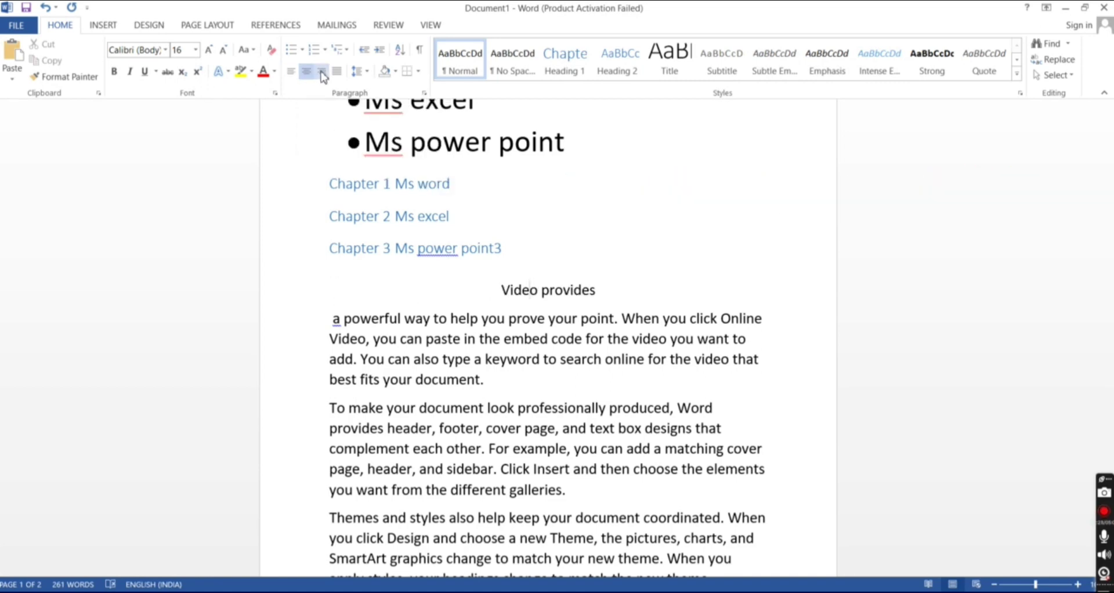
left_click(322, 72)
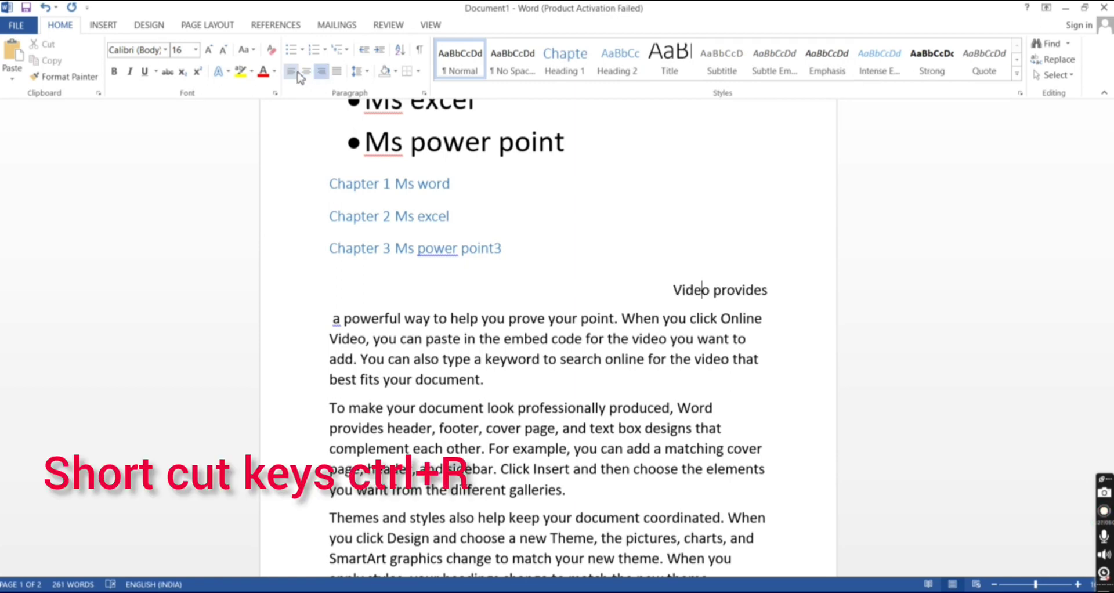
left_click(293, 72)
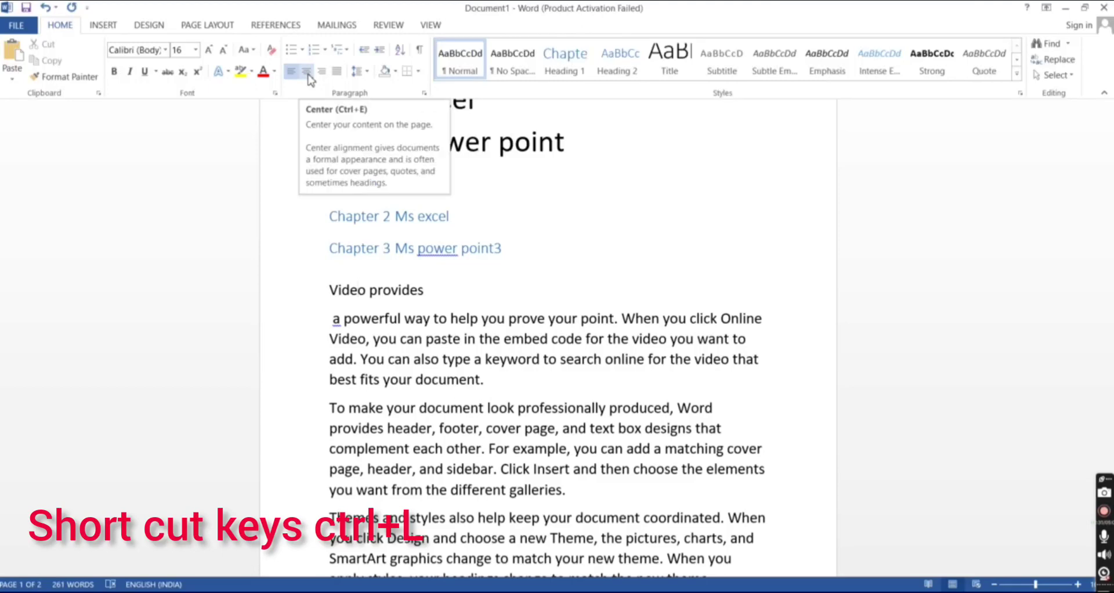
left_click(307, 72)
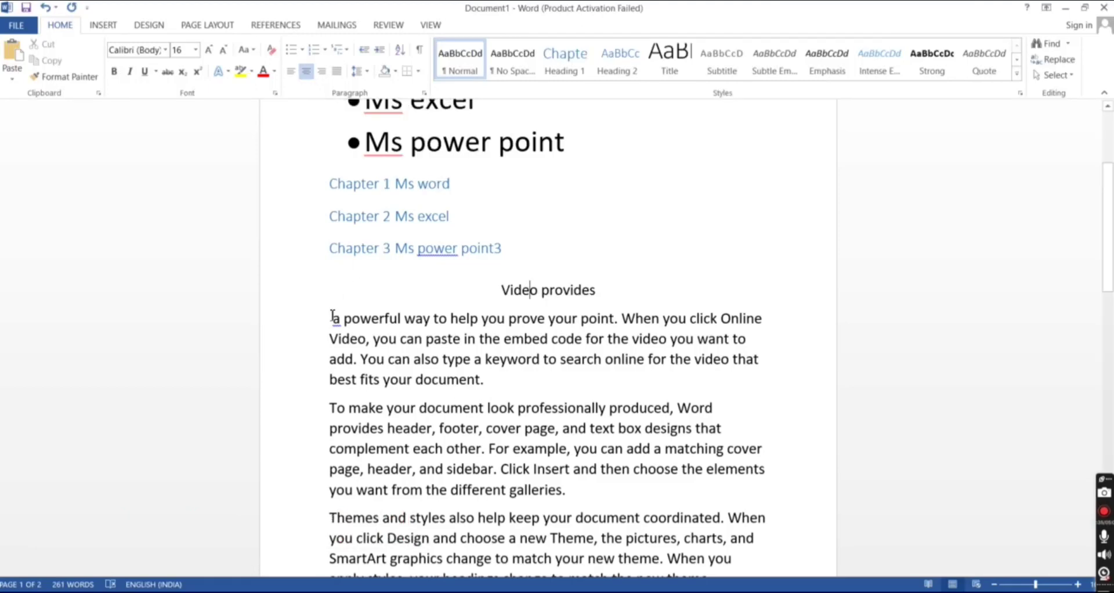
Step: Justify the three sample paragraphs below 'Video provides' to both margins
left_click_drag(331, 319, 754, 518)
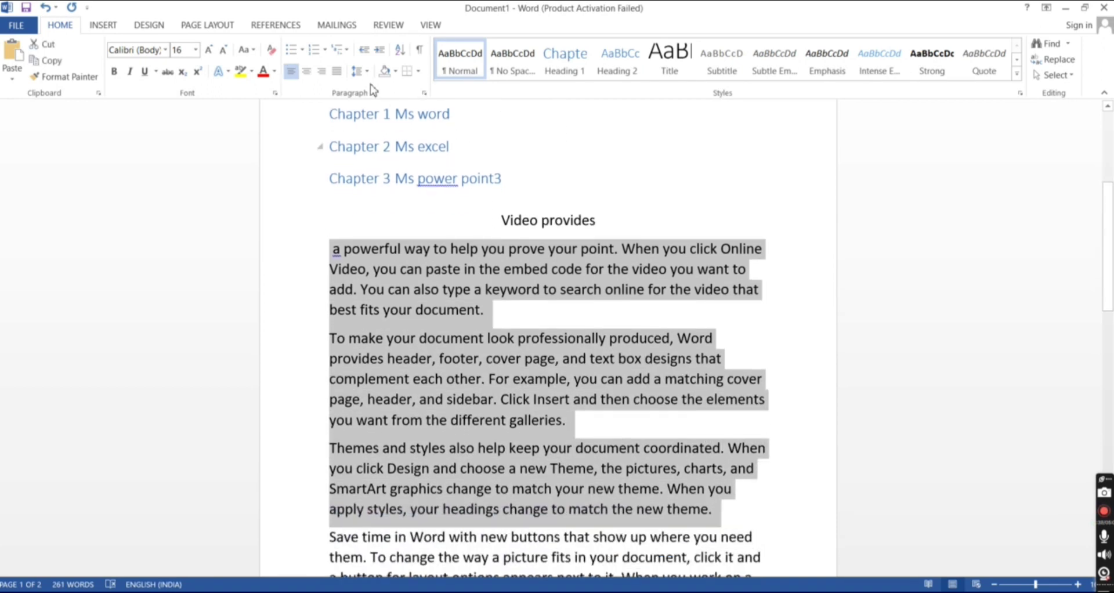
left_click(306, 72)
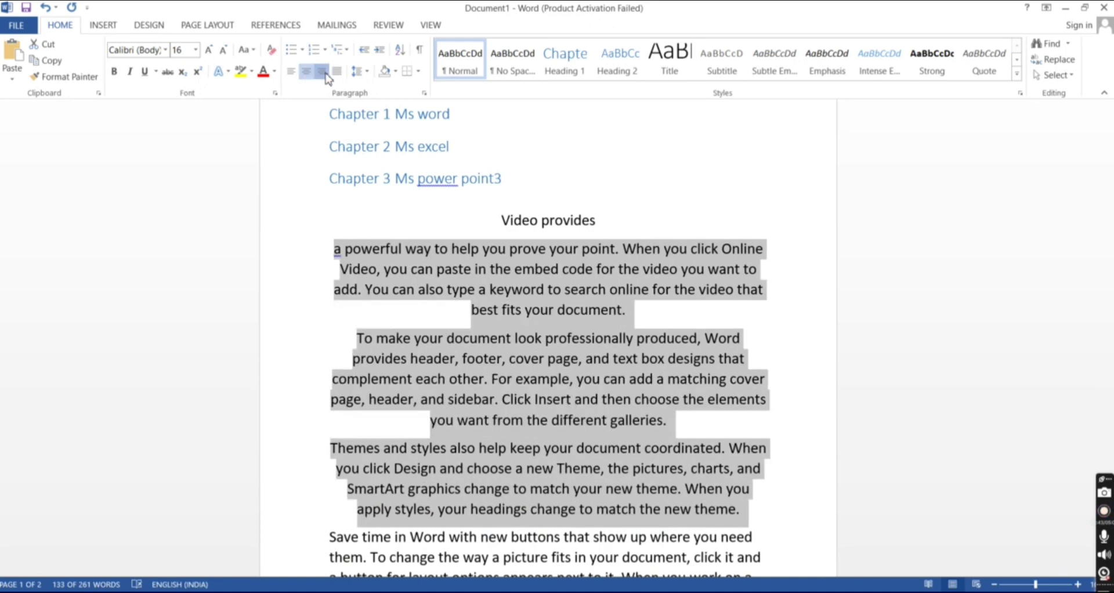
left_click(322, 71)
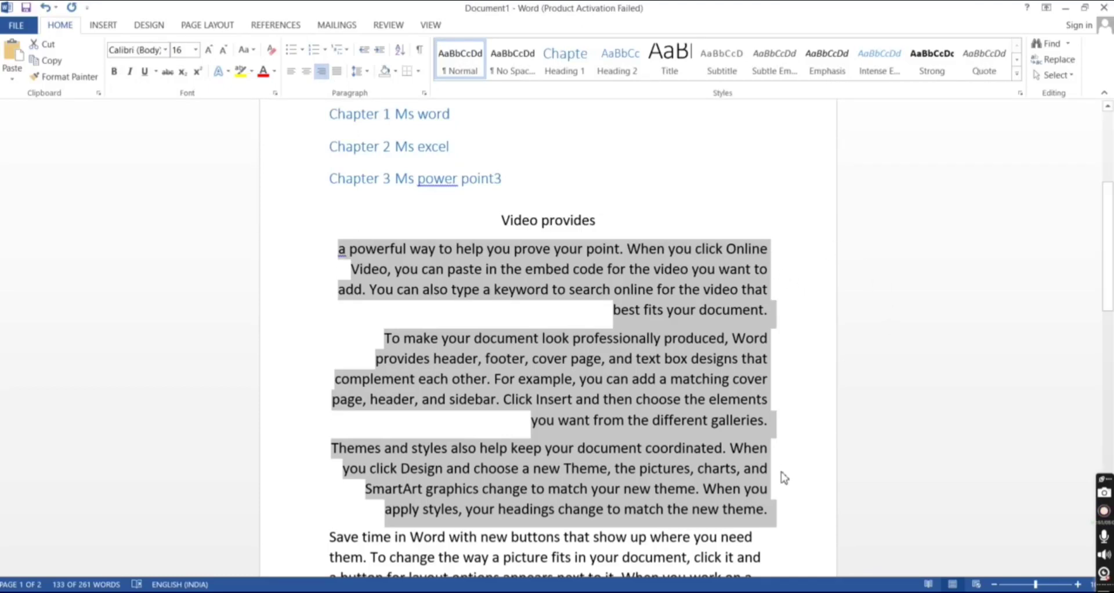
left_click(291, 71)
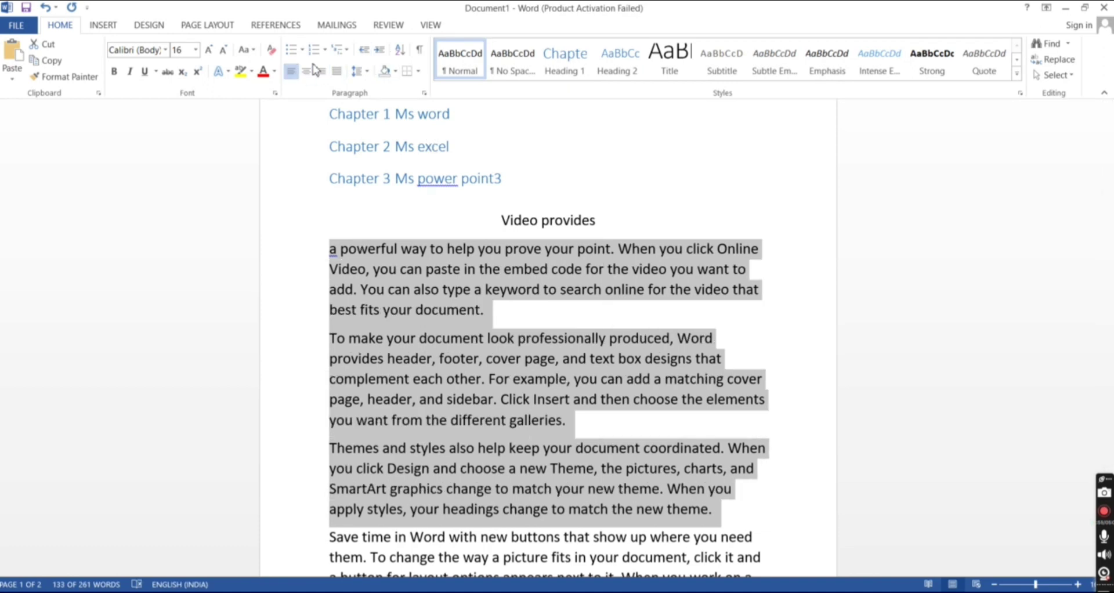
left_click(310, 72)
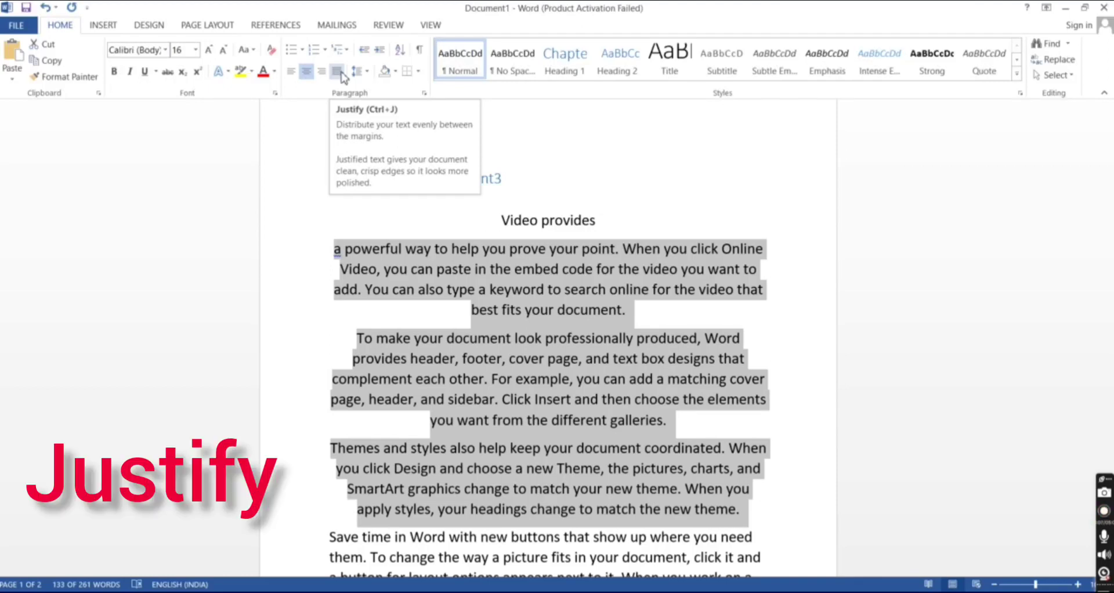
left_click(294, 70)
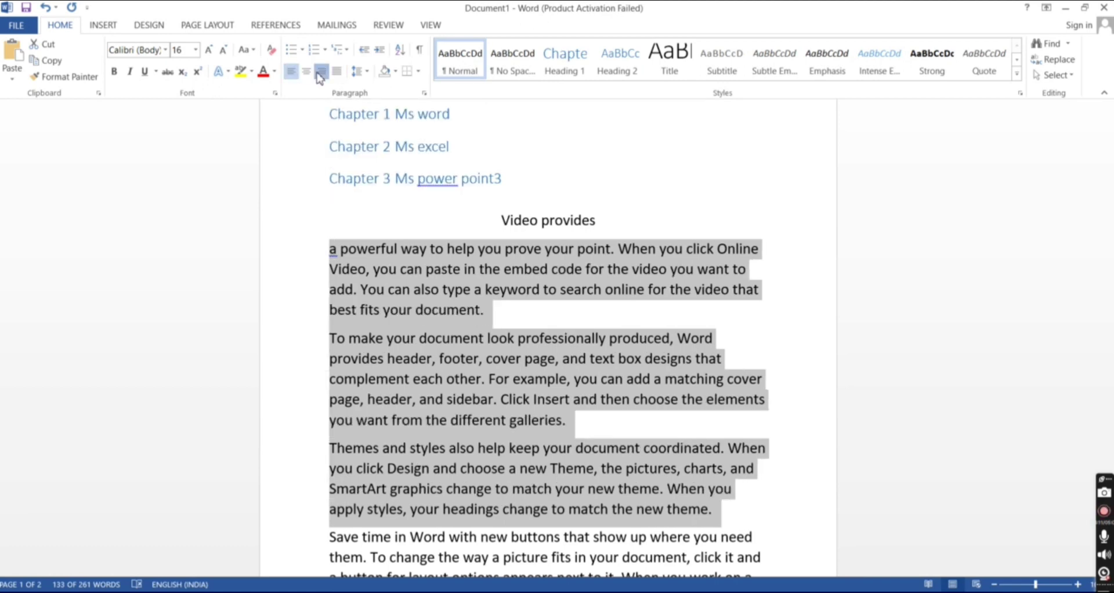
left_click(321, 72)
left_click(291, 72)
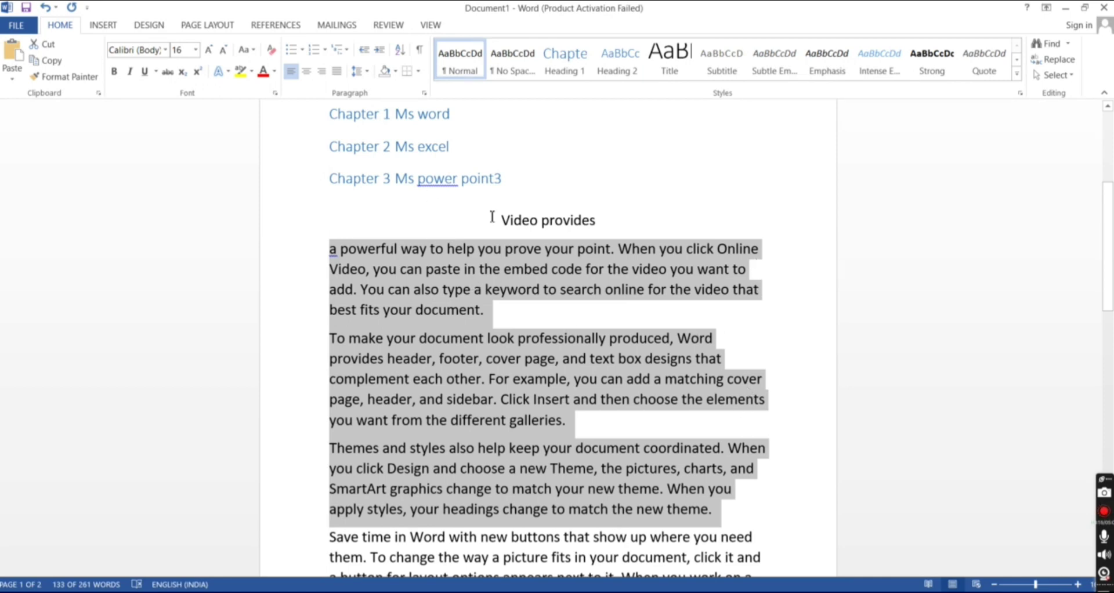
left_click(338, 71)
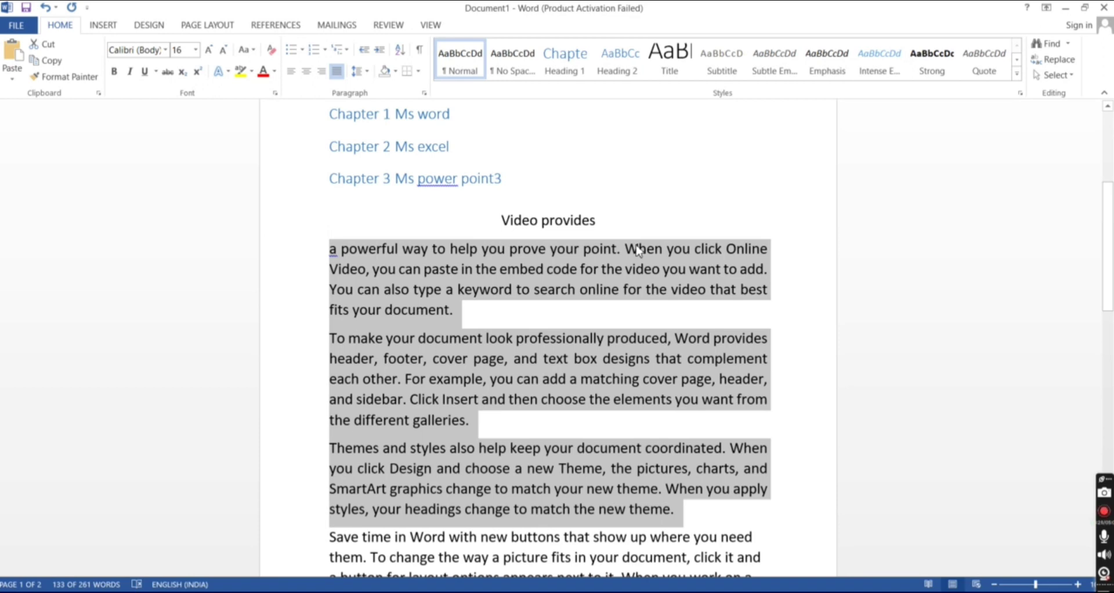
Step: Justify the remaining 'Reading is easier…' paragraph on page 2
scroll(543, 371, "down", 8)
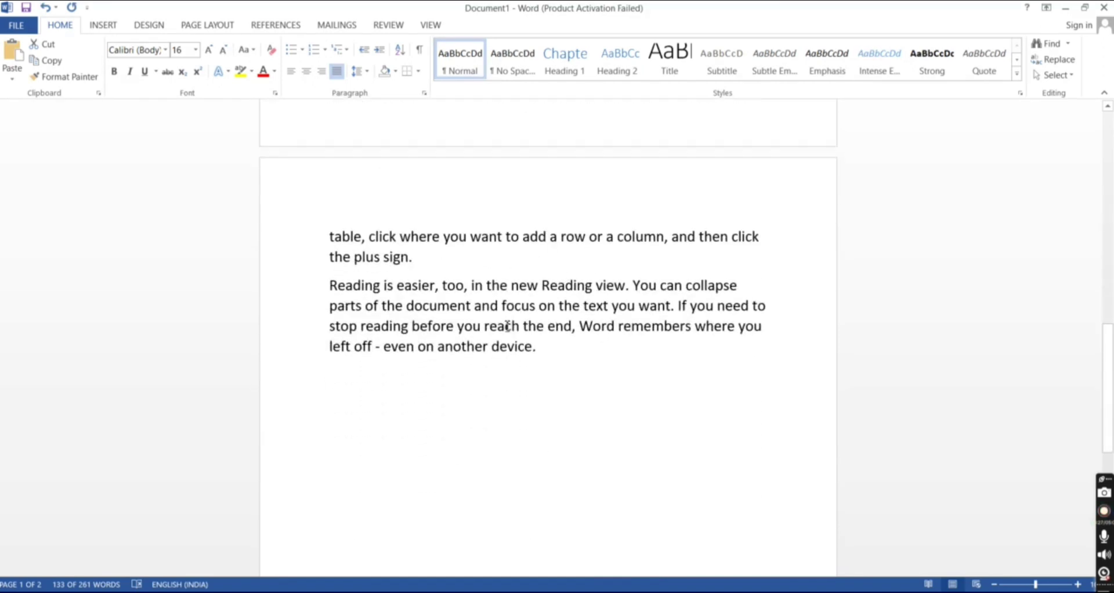
left_click_drag(324, 244, 580, 391)
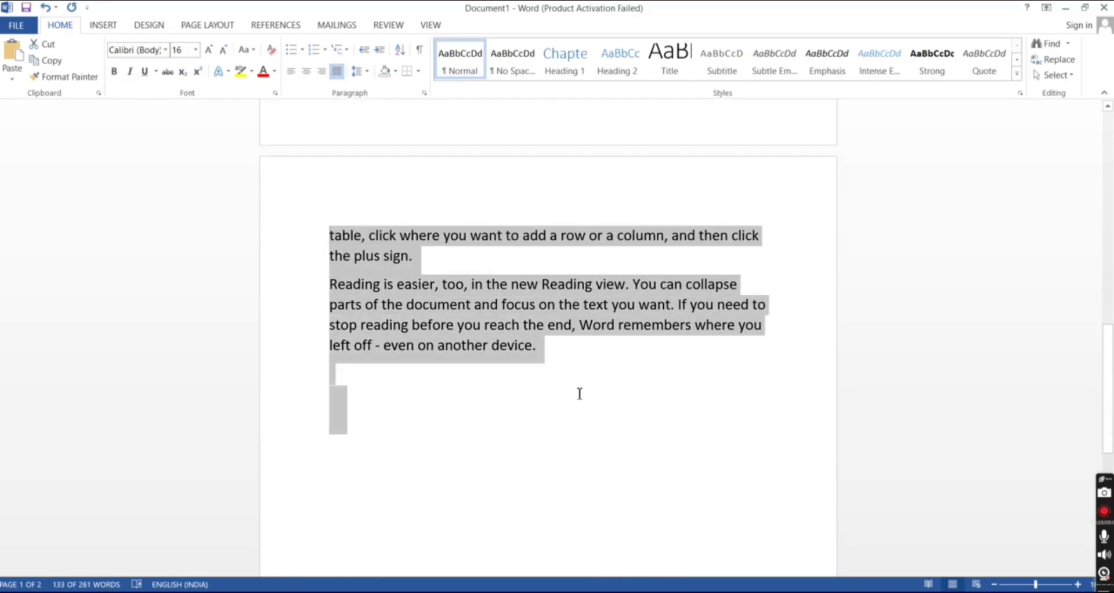
left_click(337, 71)
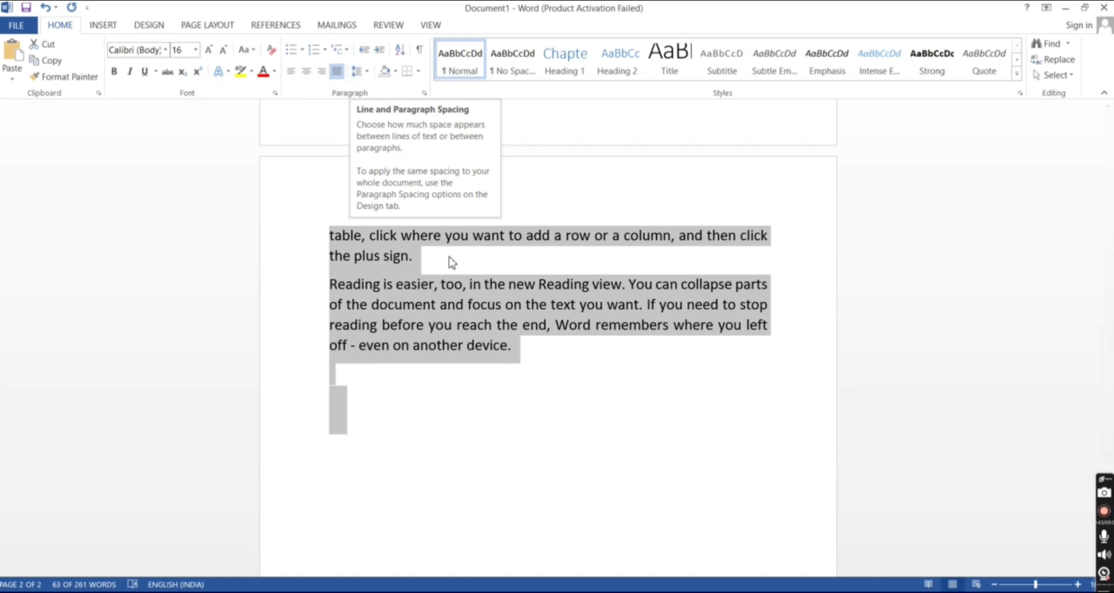
scroll(447, 249, "up", 8)
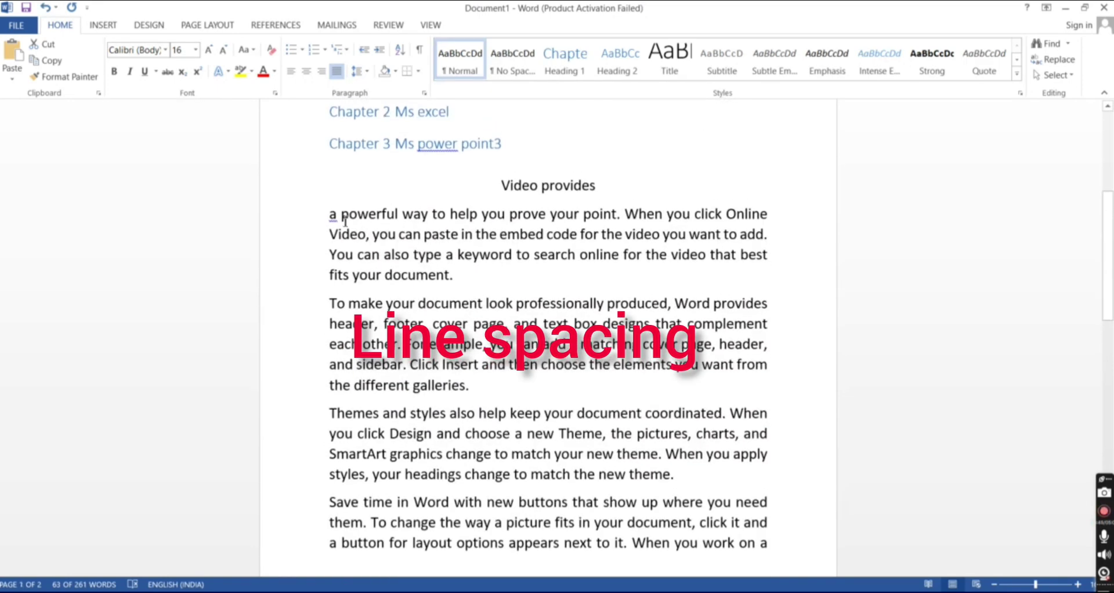
Step: Set the selected paragraphs' line spacing to 3.0
left_click_drag(331, 214, 751, 521)
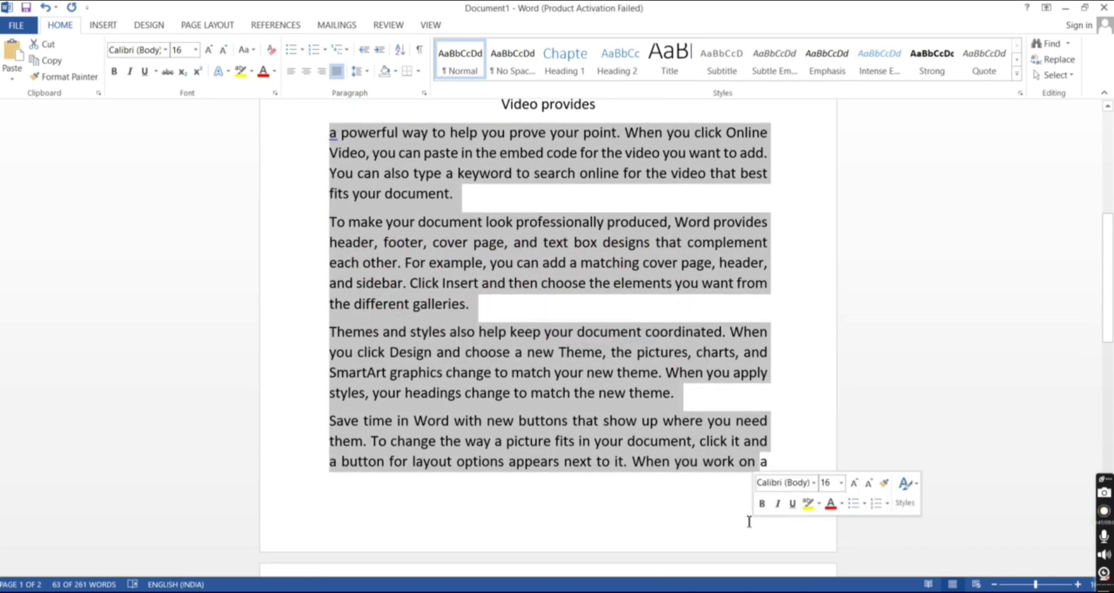
left_click(369, 72)
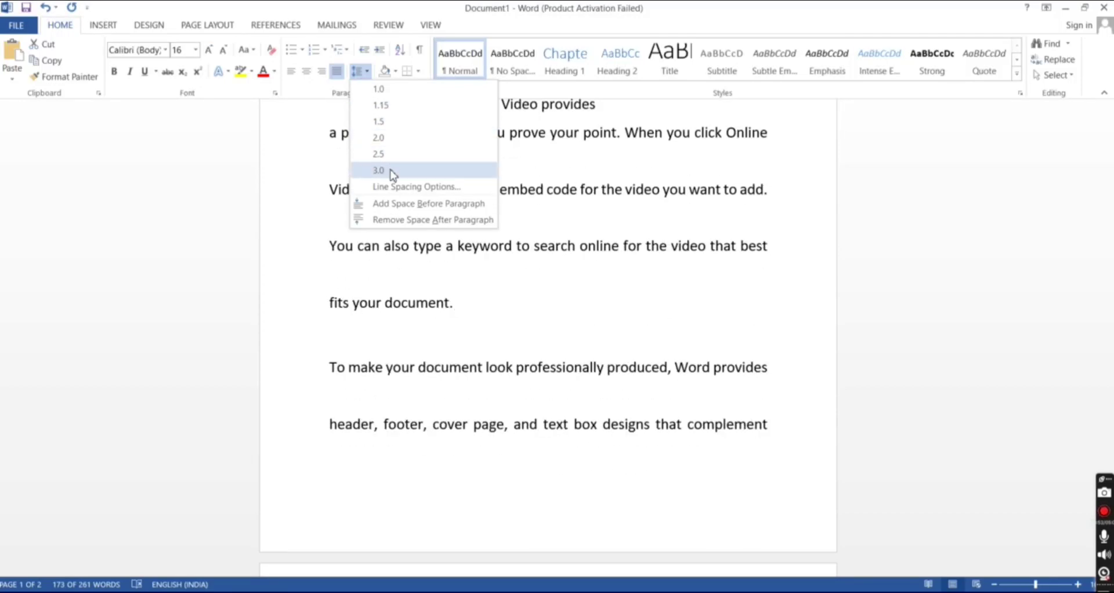
left_click(392, 170)
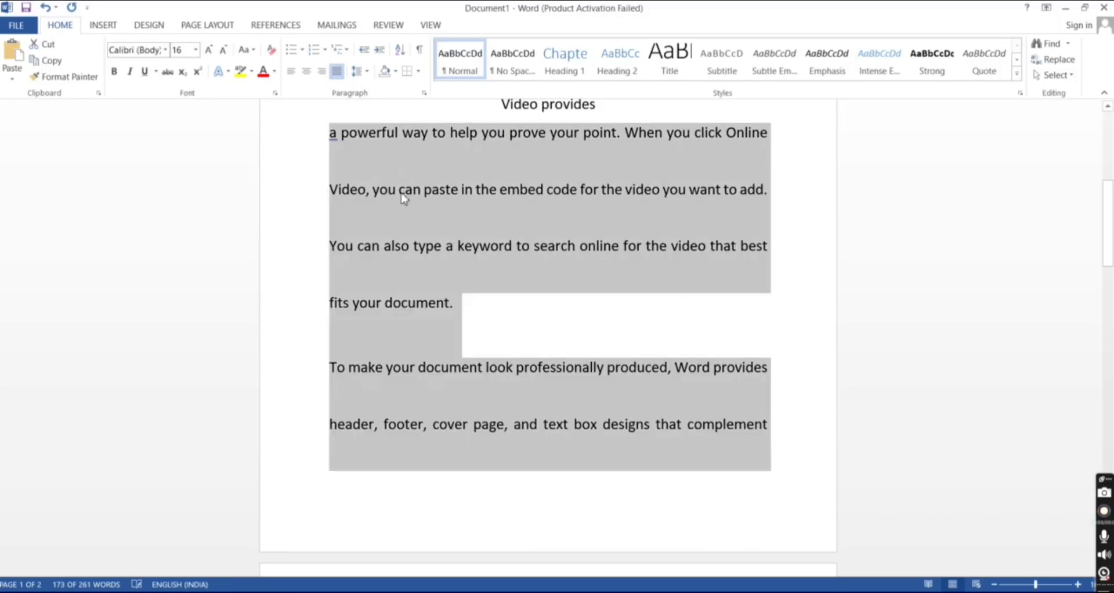
scroll(440, 256, "up", 1)
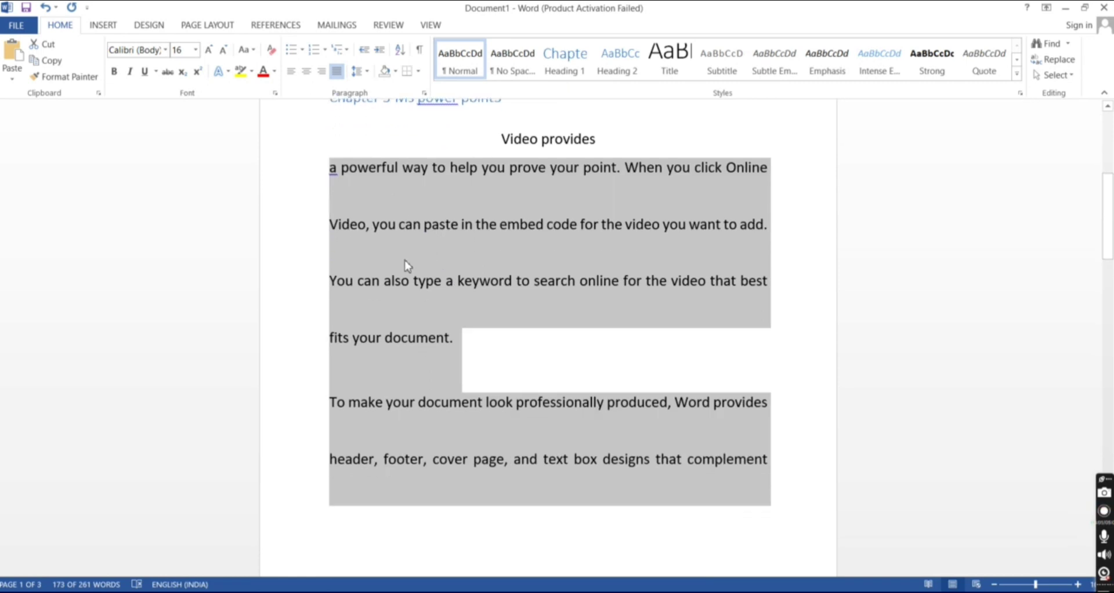
Step: Change the line spacing to Multiple at 10 in Line Spacing Options
left_click(366, 72)
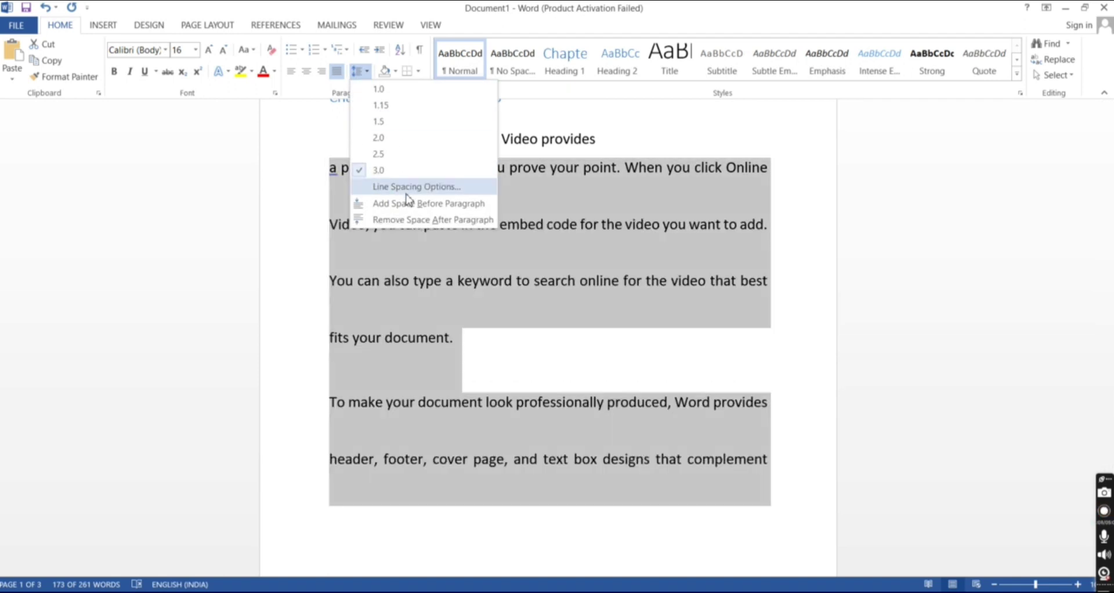
left_click(406, 194)
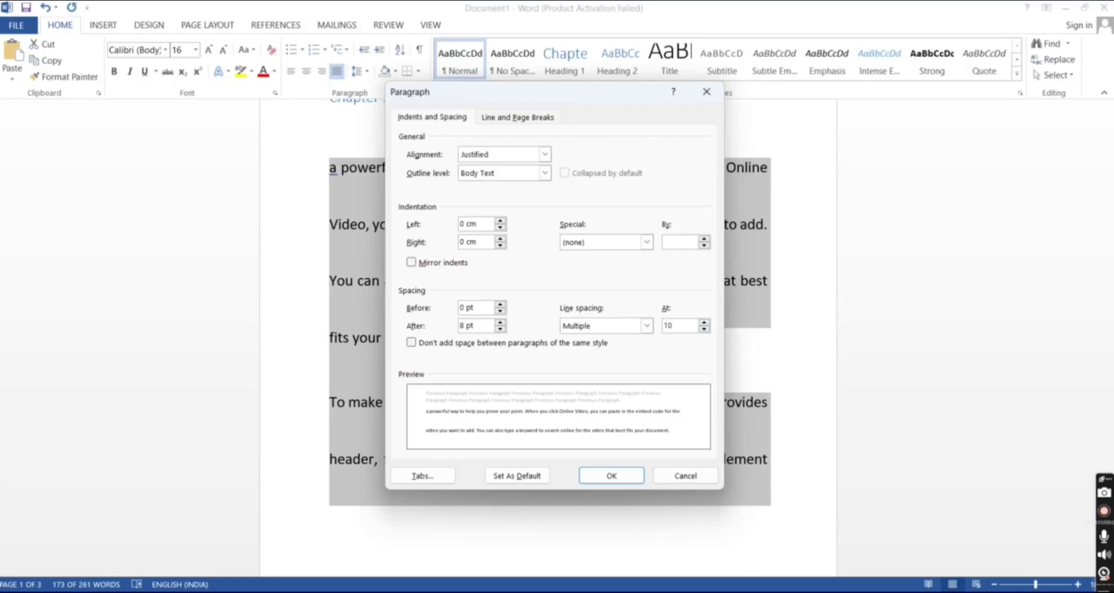
left_click(610, 477)
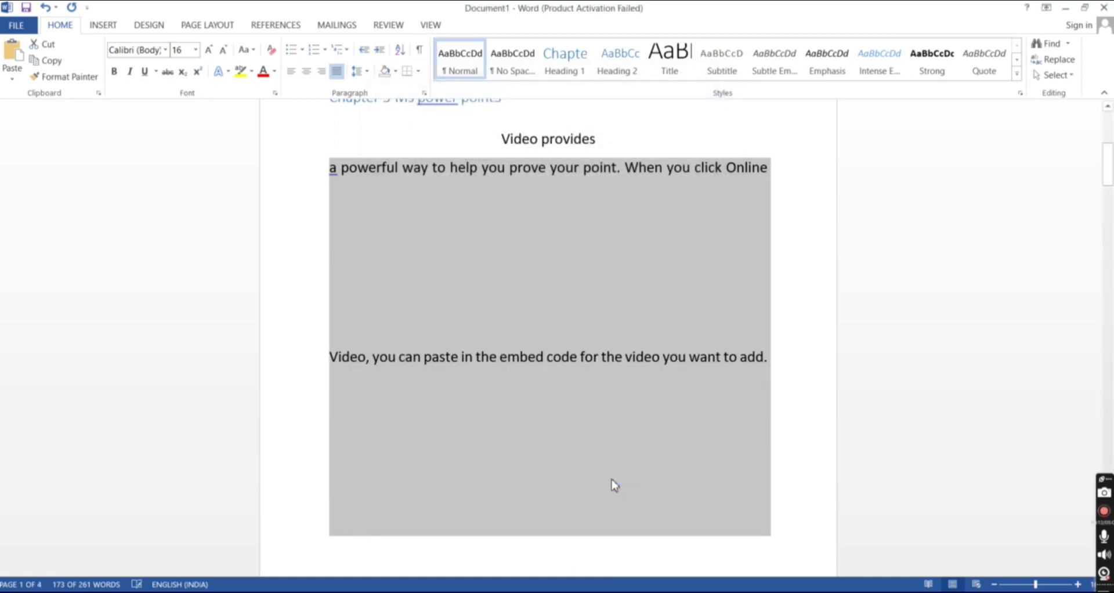
scroll(607, 463, "down", 5)
scroll(612, 461, "down", 3)
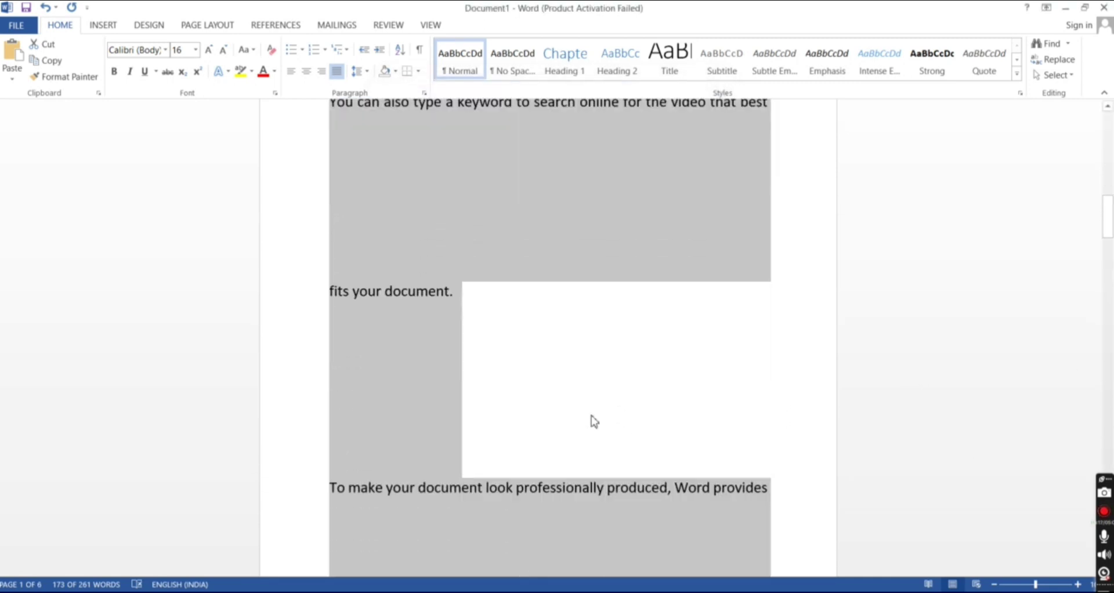
scroll(592, 420, "down", 6)
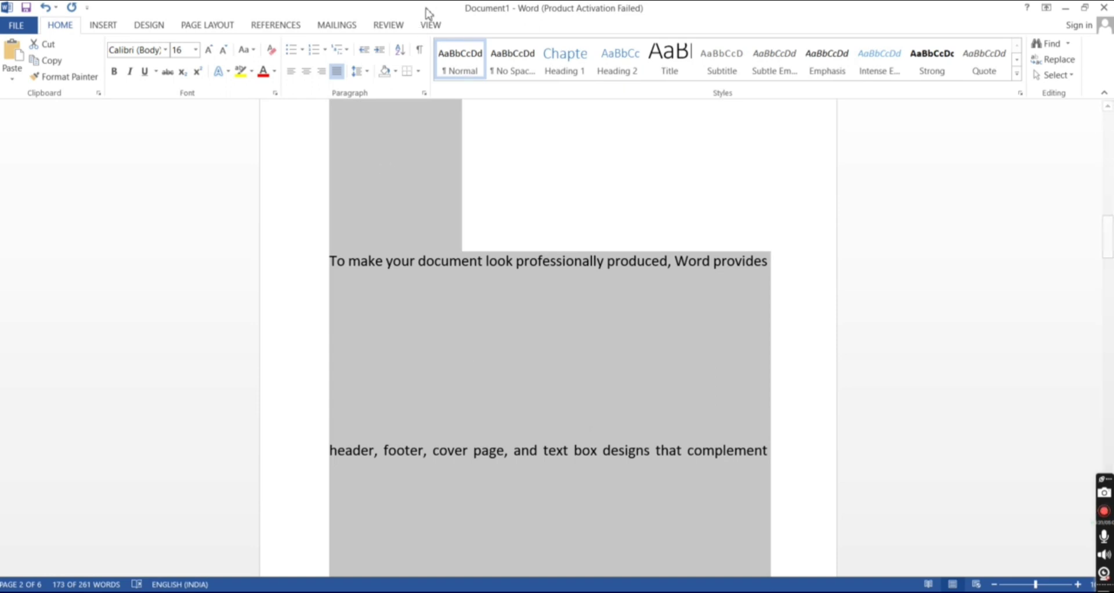
left_click(488, 185)
scroll(488, 185, "up", 10)
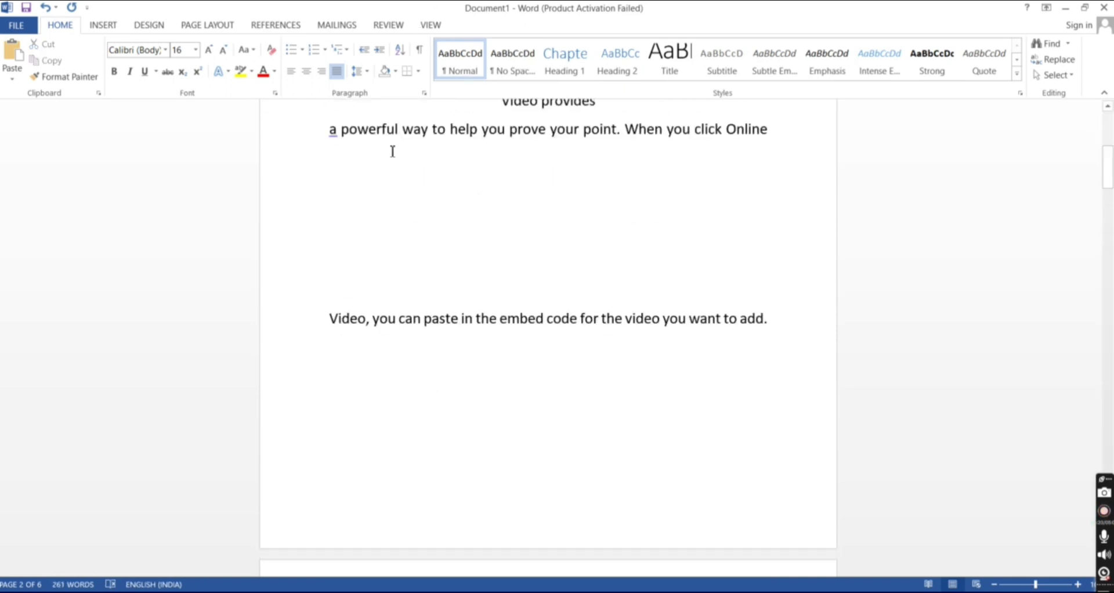
scroll(429, 219, "down", 12)
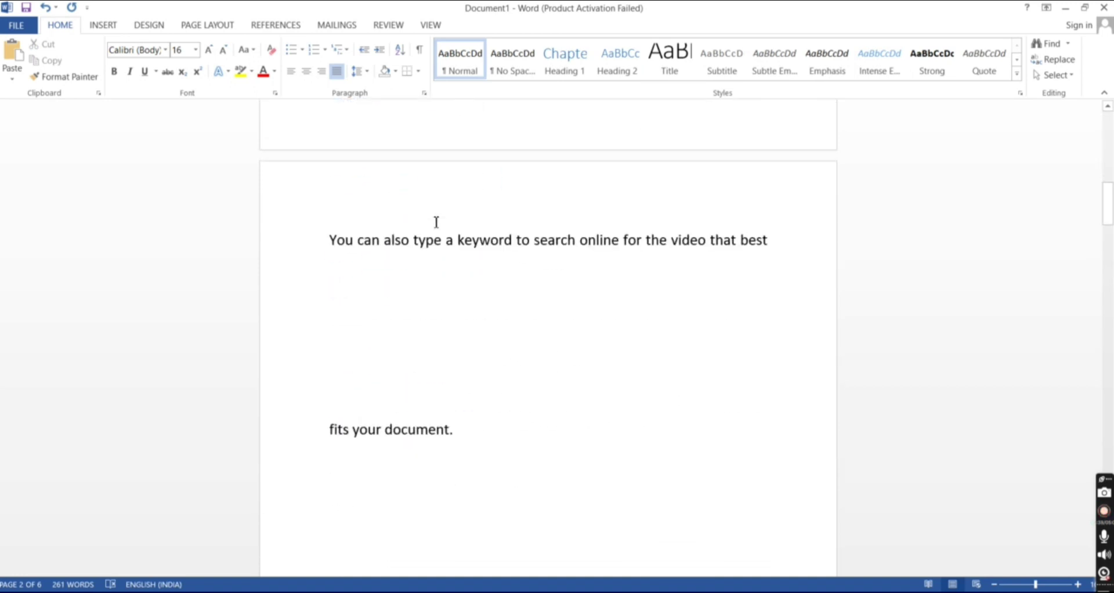
scroll(438, 223, "down", 12)
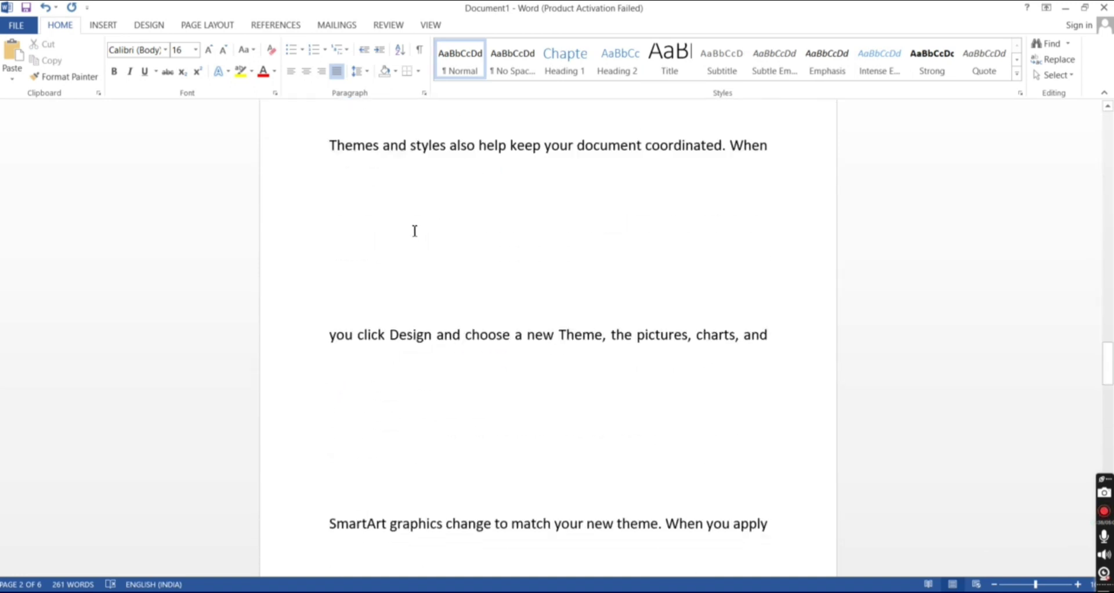
scroll(430, 205, "down", 12)
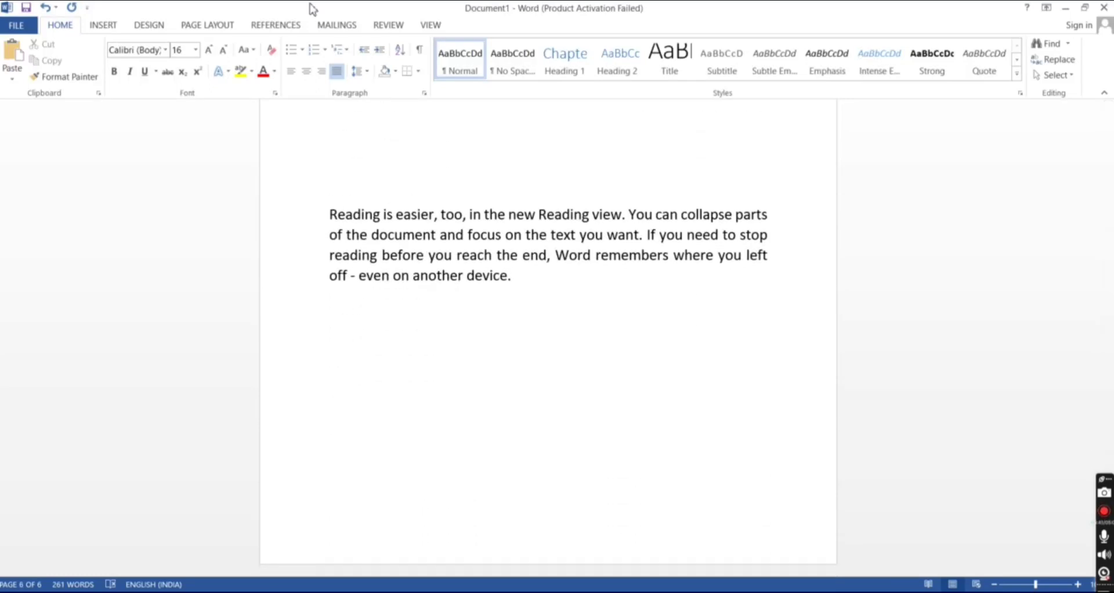
Step: Shade the 'Reading is easier' paragraph Yellow from Standard Colors
left_click_drag(329, 208, 551, 284)
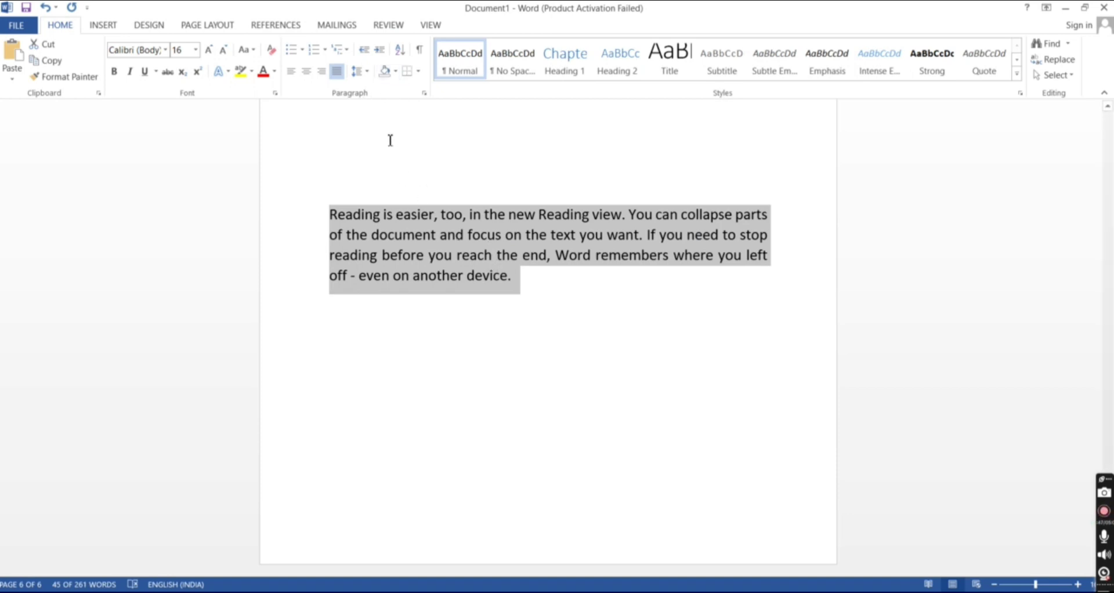
left_click(395, 73)
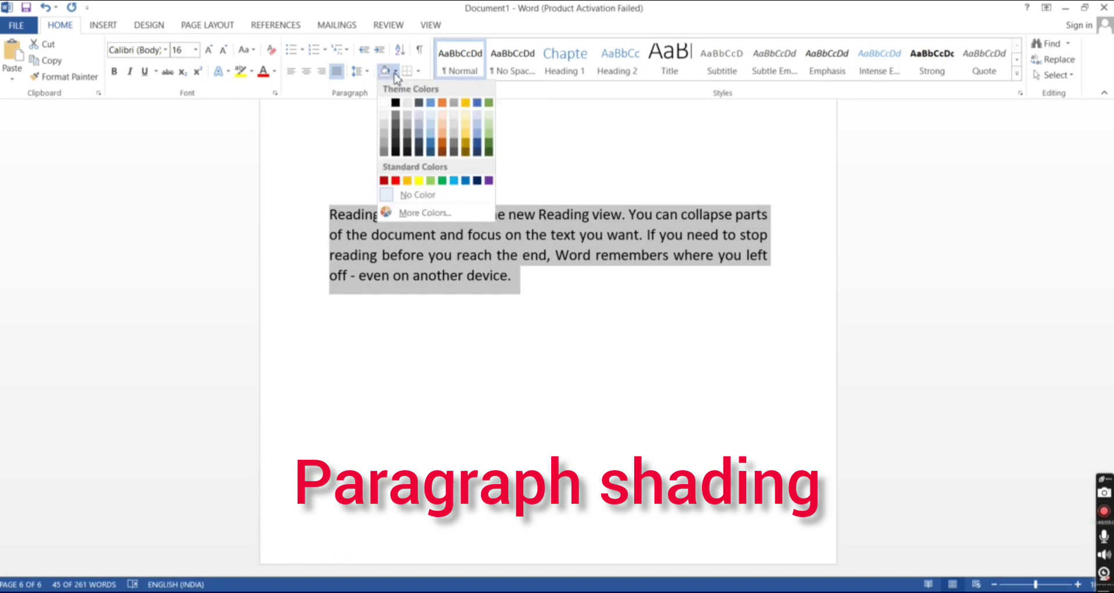
left_click(419, 181)
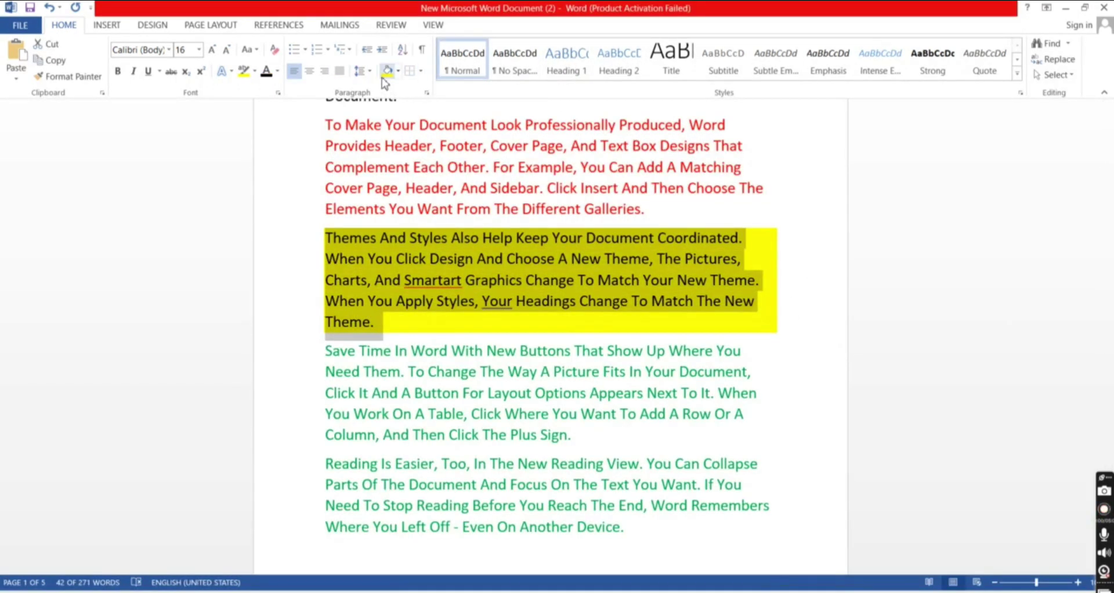
Step: Apply an Outside Borders box around the yellow 'Themes And Styles' paragraph
left_click(422, 70)
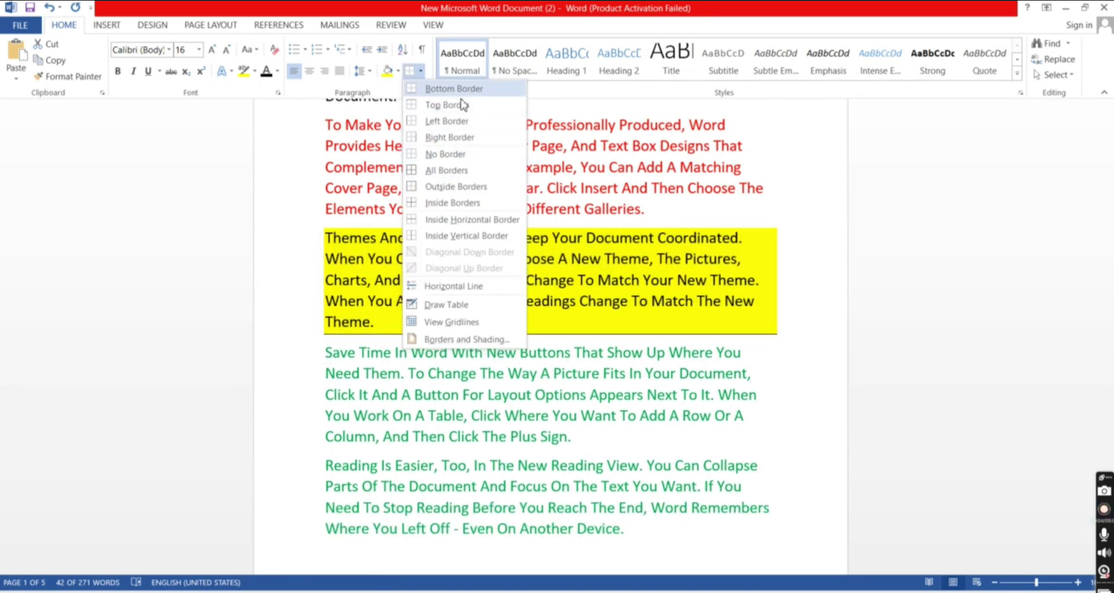
left_click(458, 187)
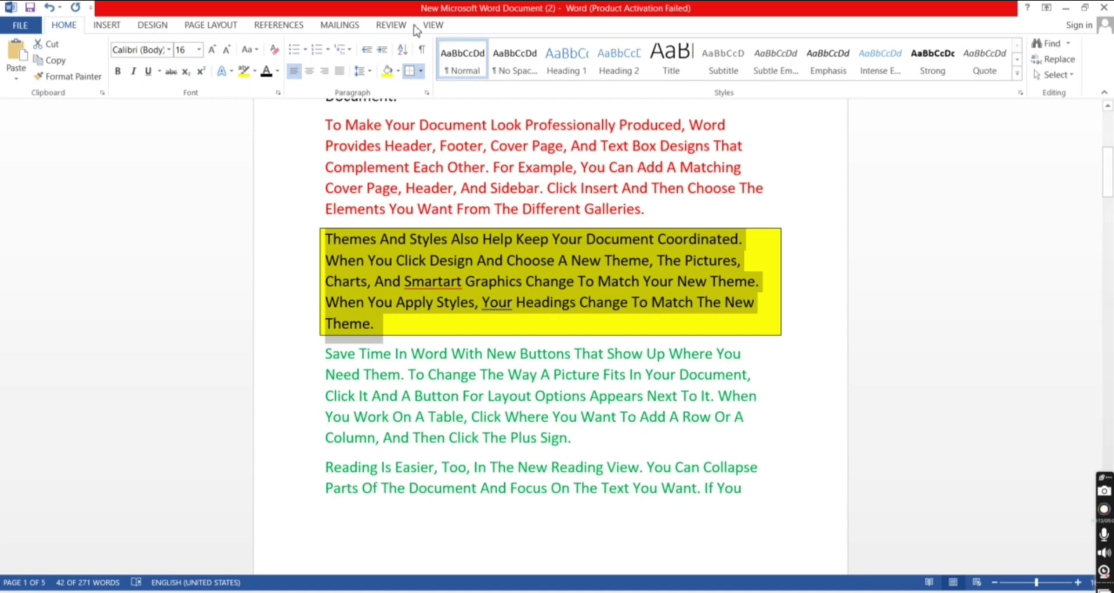
left_click(328, 249)
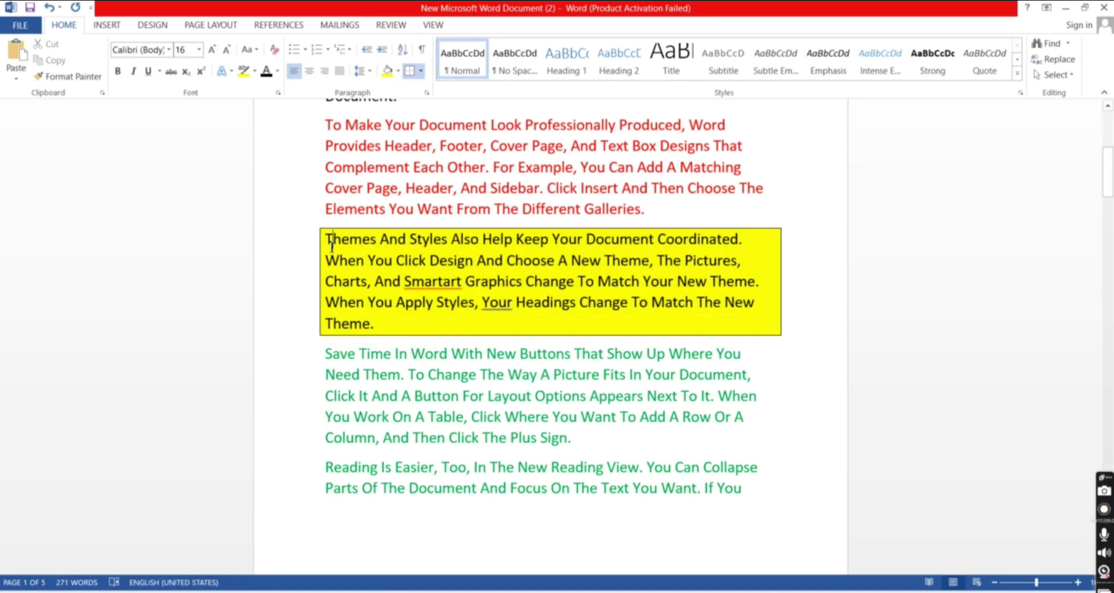
Step: Add a 'notice' line heading the yellow box and indent the red paragraph one step
key("Return")
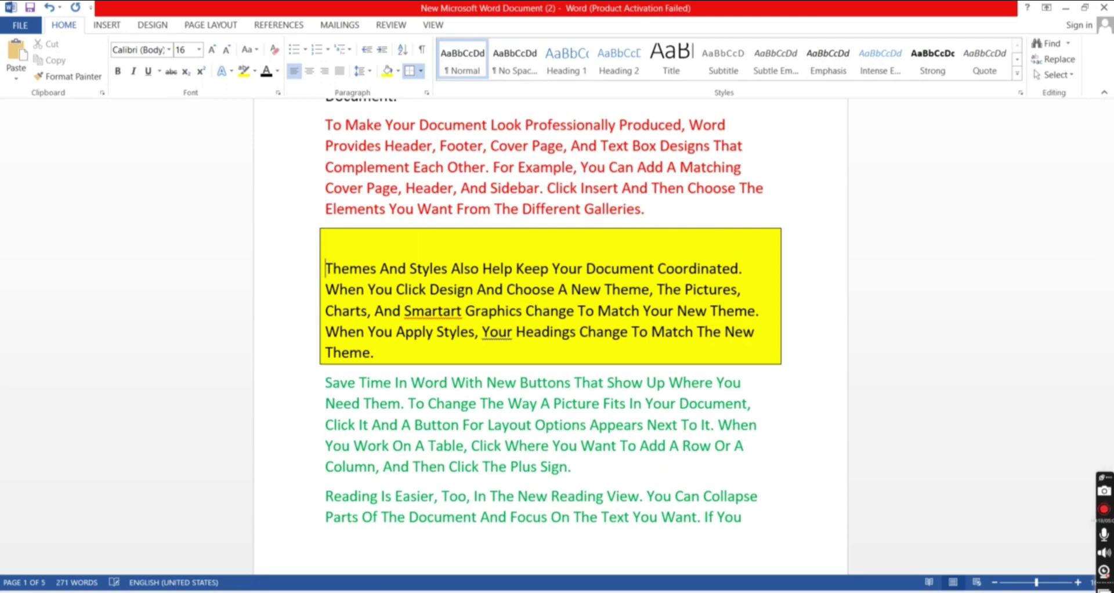
type("noyiced")
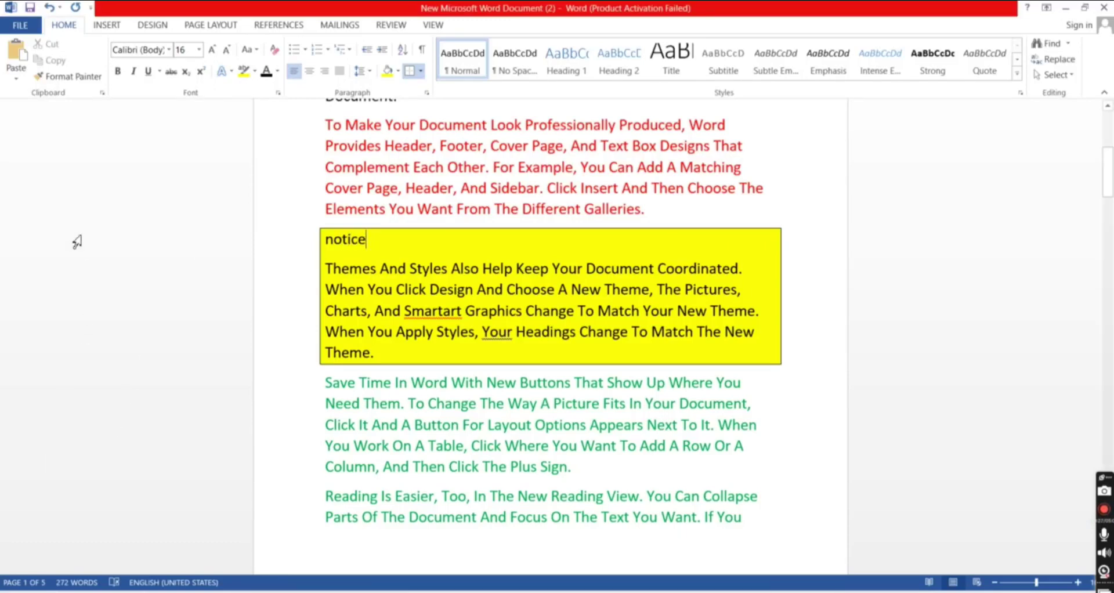
left_click(388, 167)
scroll(387, 168, "up", 1)
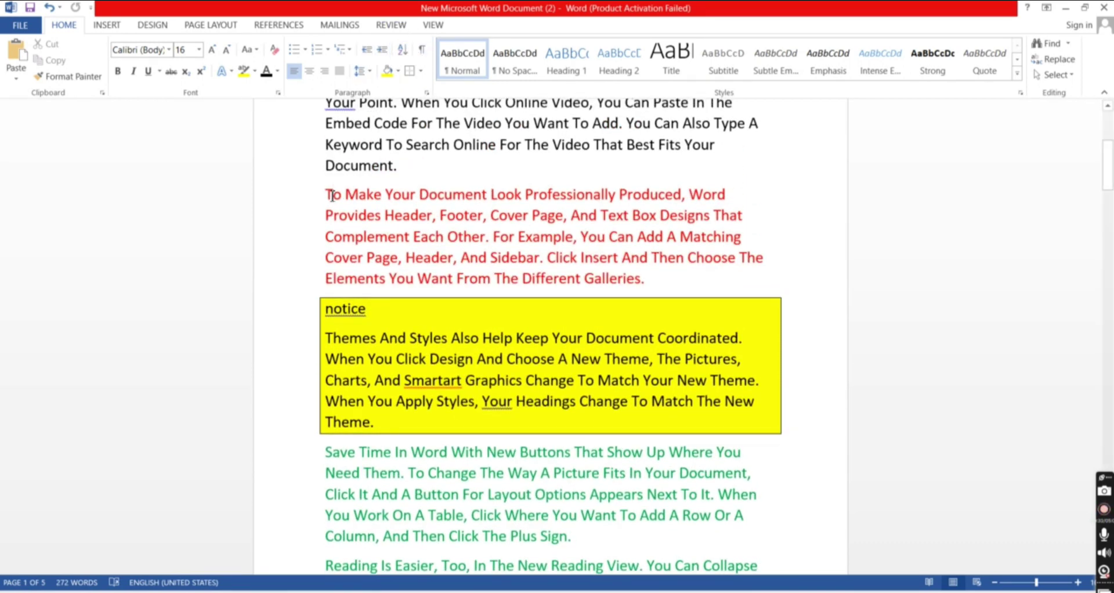
left_click(383, 52)
Step: Adjust the red paragraph's indent up and down, leaving it two indent steps from the margin
left_click(383, 51)
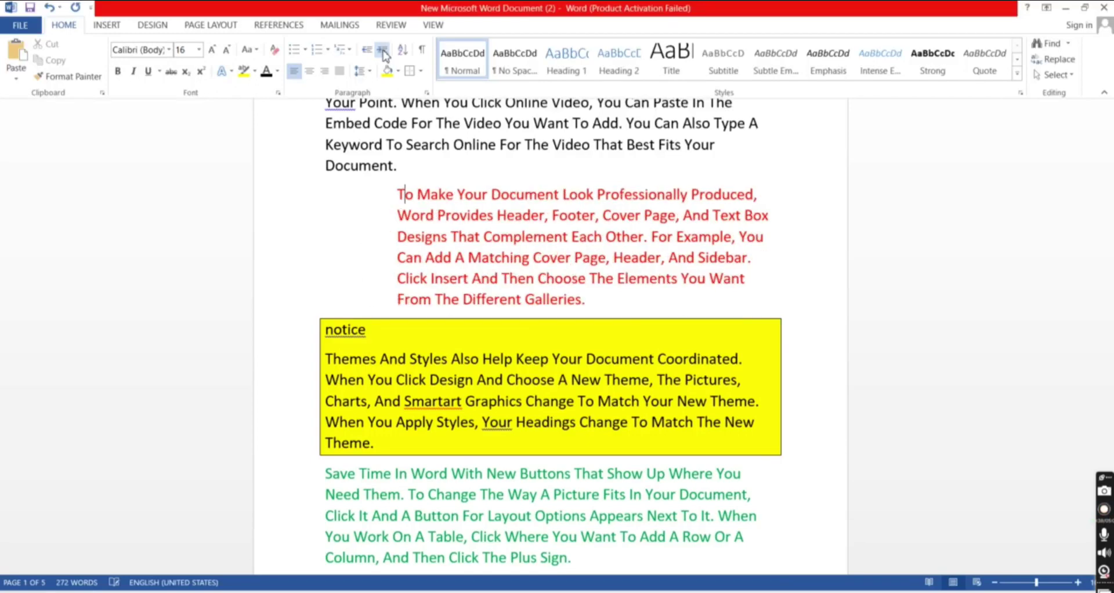
left_click(383, 52)
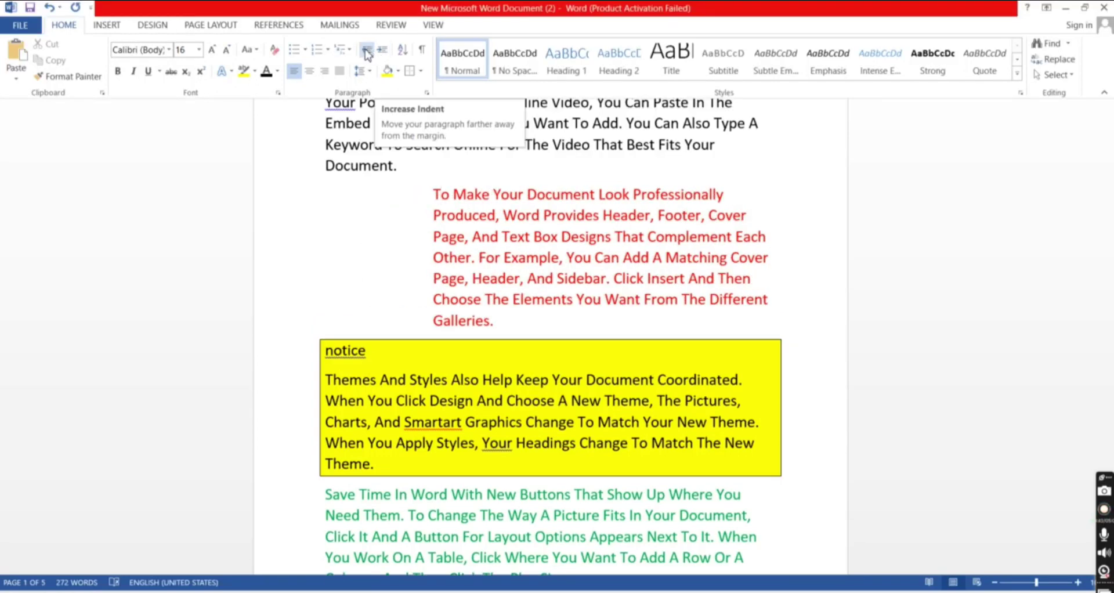
left_click(367, 51)
left_click(367, 51)
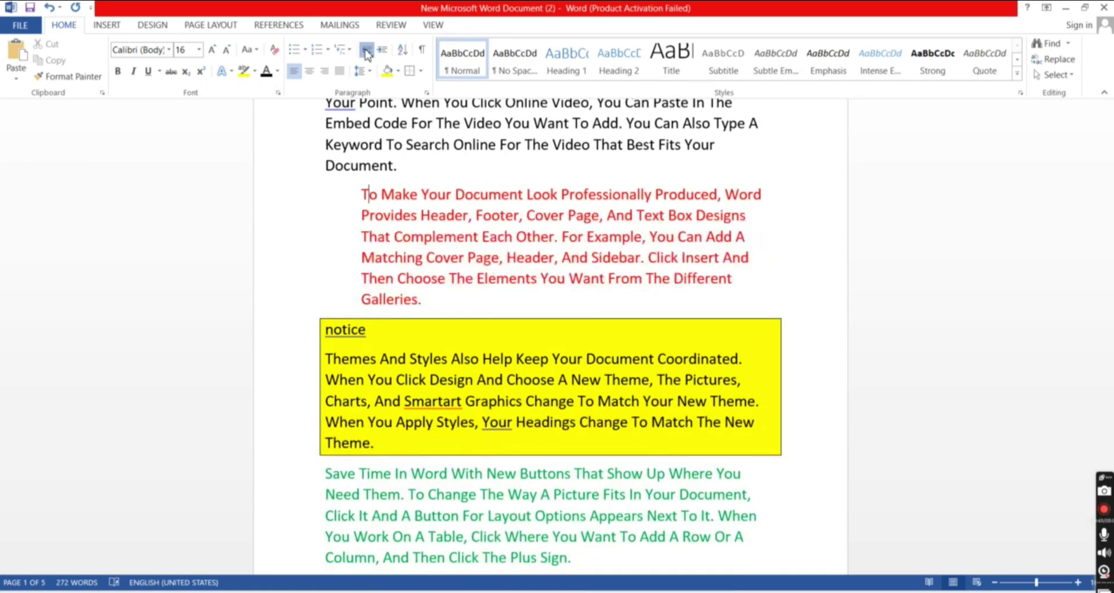
left_click(366, 51)
left_click(382, 51)
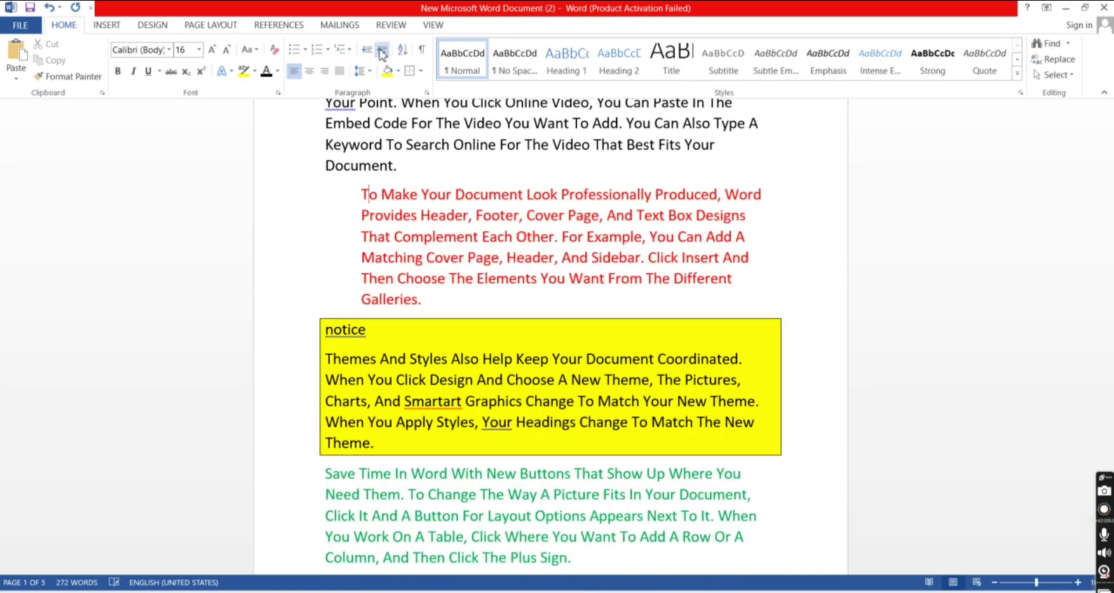
left_click(383, 51)
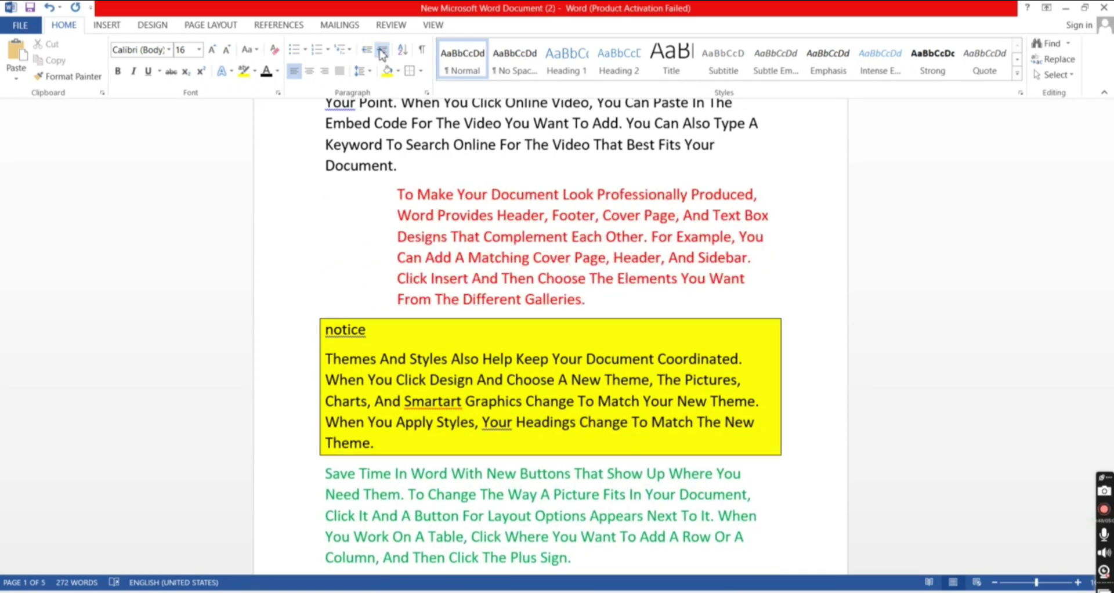
Step: Sort the seven numbers ascending by Number to read 10, 20, 45, 50, 68, 70, 90
scroll(449, 284, "down", 12)
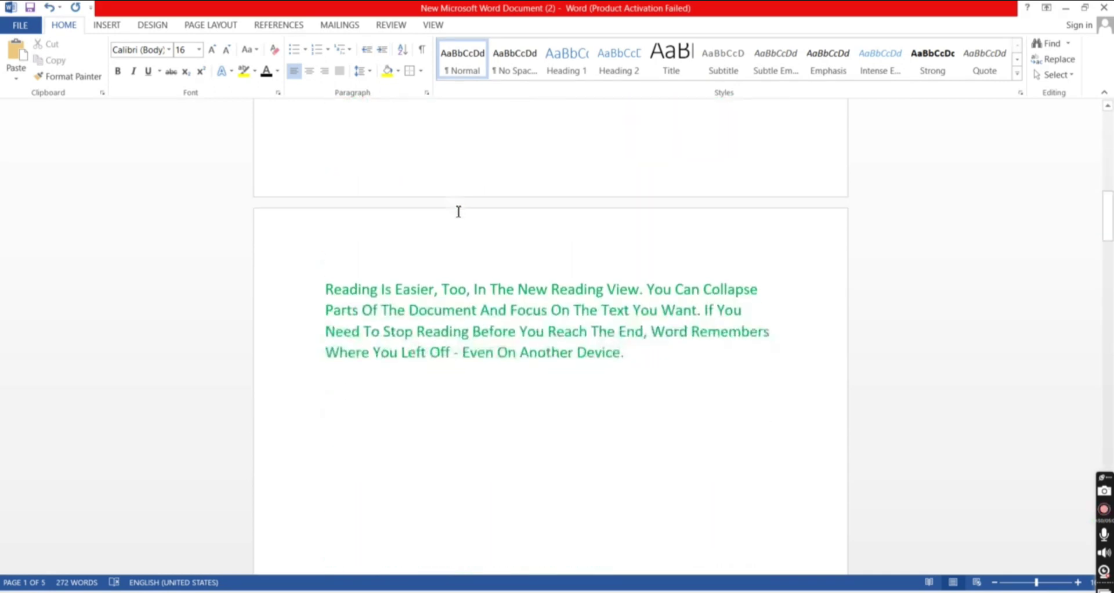
scroll(460, 206, "down", 4)
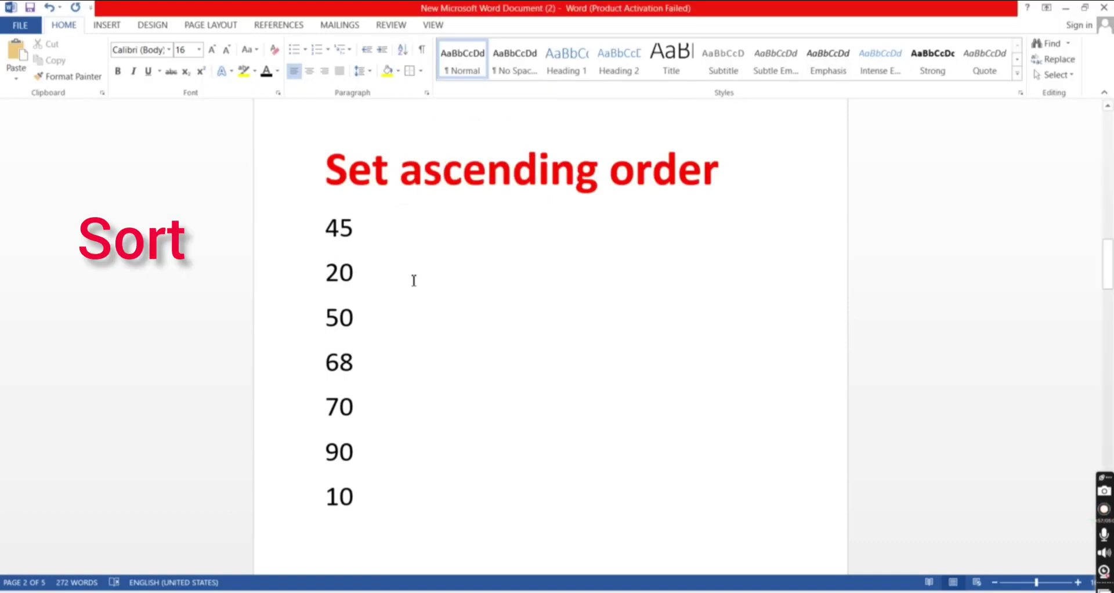
left_click_drag(327, 227, 369, 492)
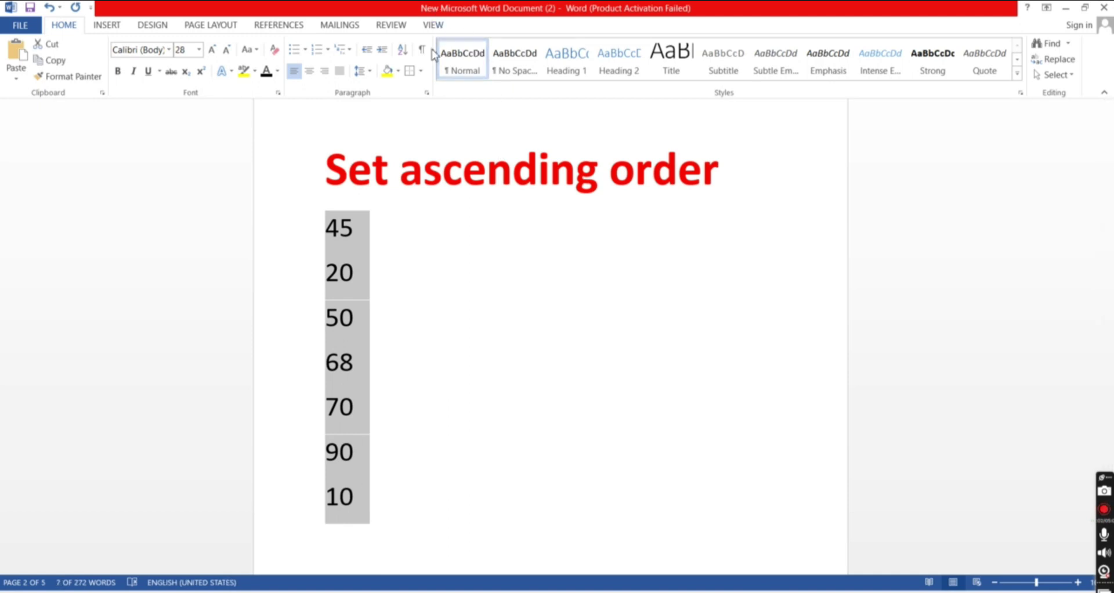
left_click(403, 50)
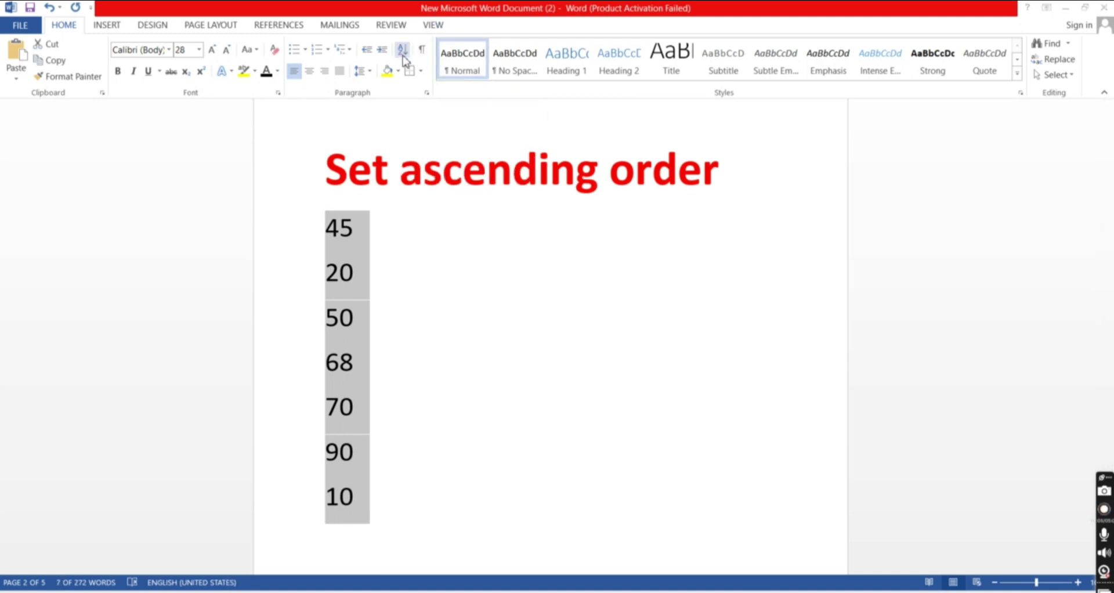
left_click(695, 223)
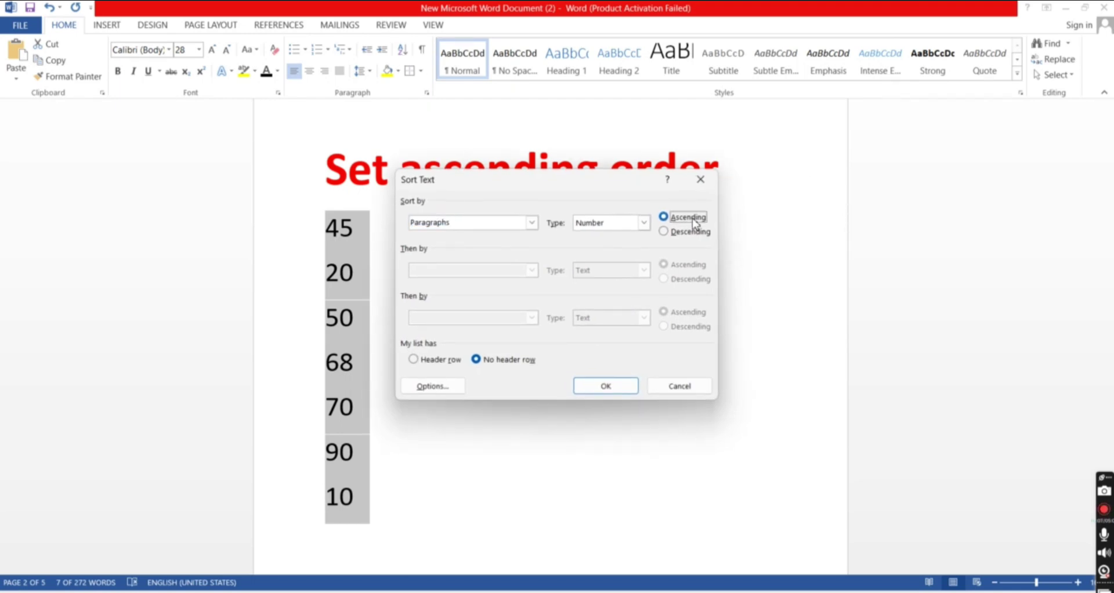
left_click(619, 385)
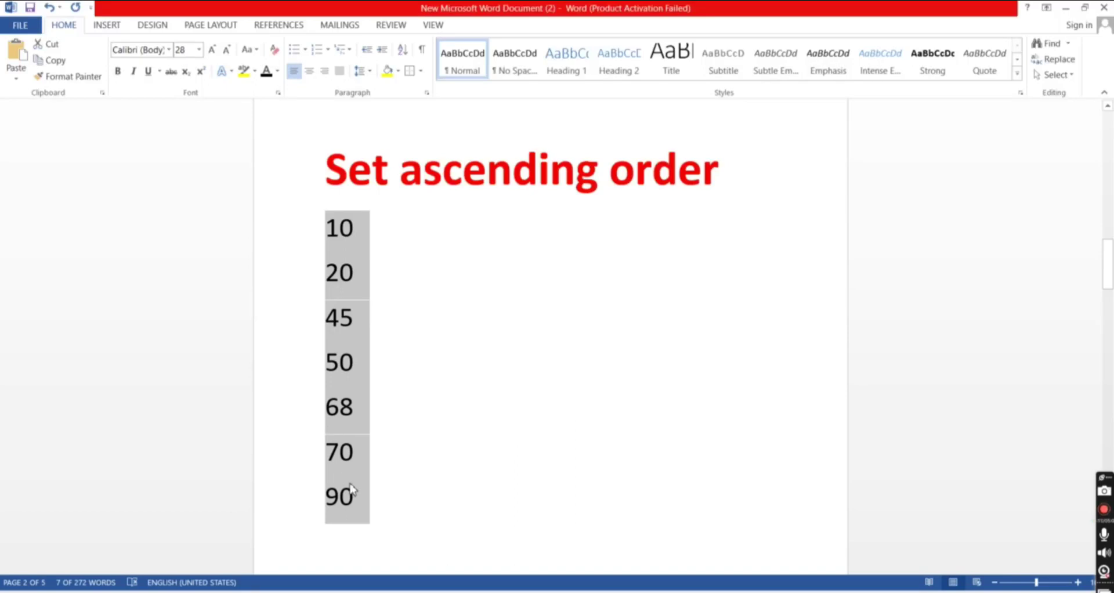
Step: Sort the seven numbers descending by Number to read 90, 70, 68, 50, 45, 20, 10
scroll(429, 467, "down", 10)
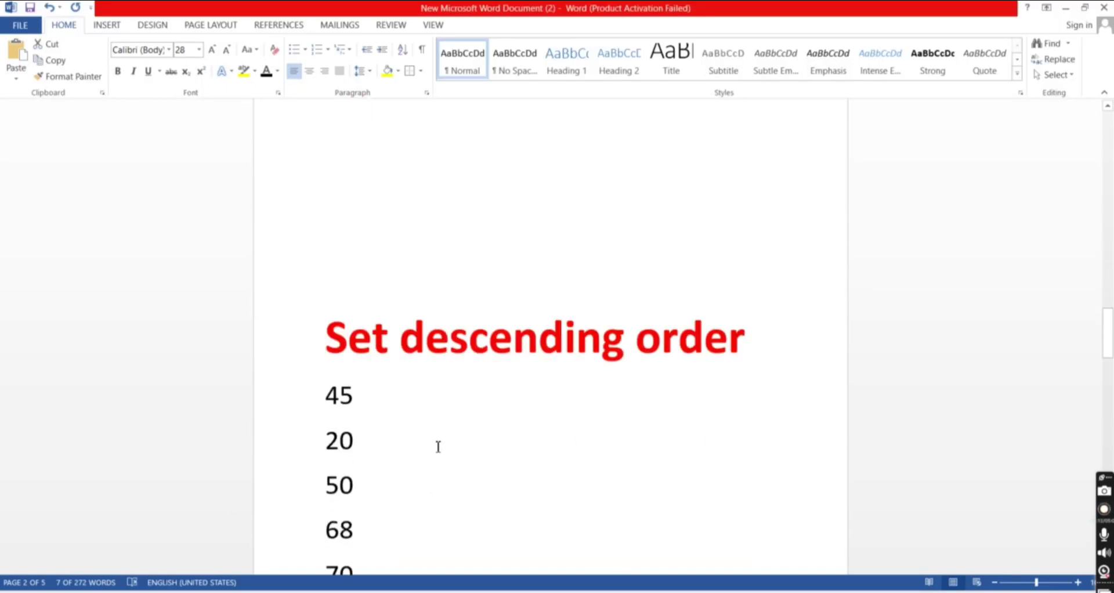
scroll(438, 444, "down", 2)
scroll(438, 444, "up", 2)
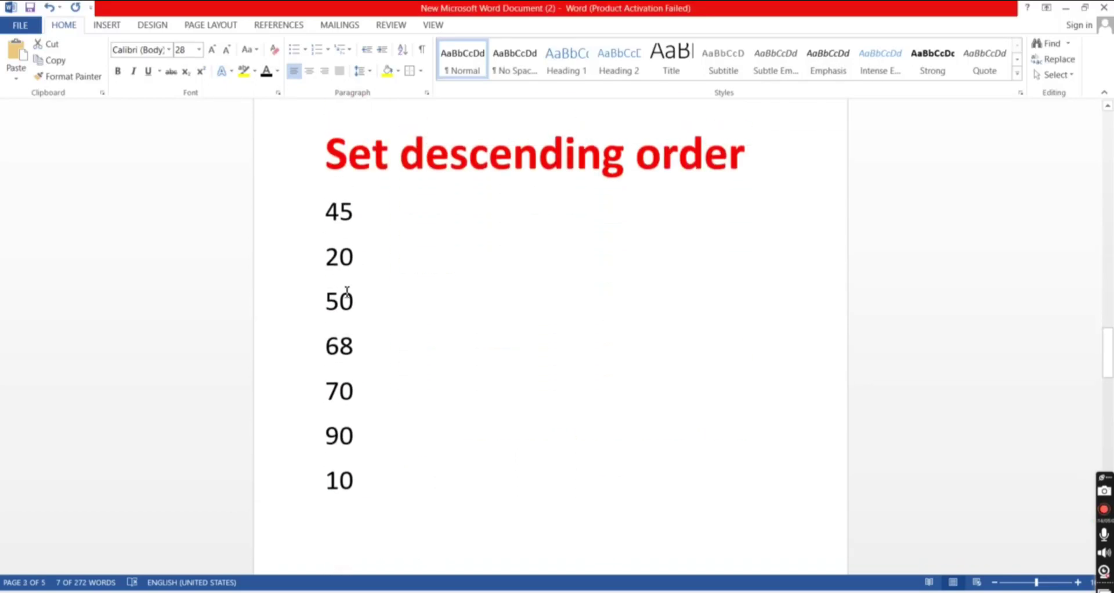
left_click_drag(323, 221, 367, 480)
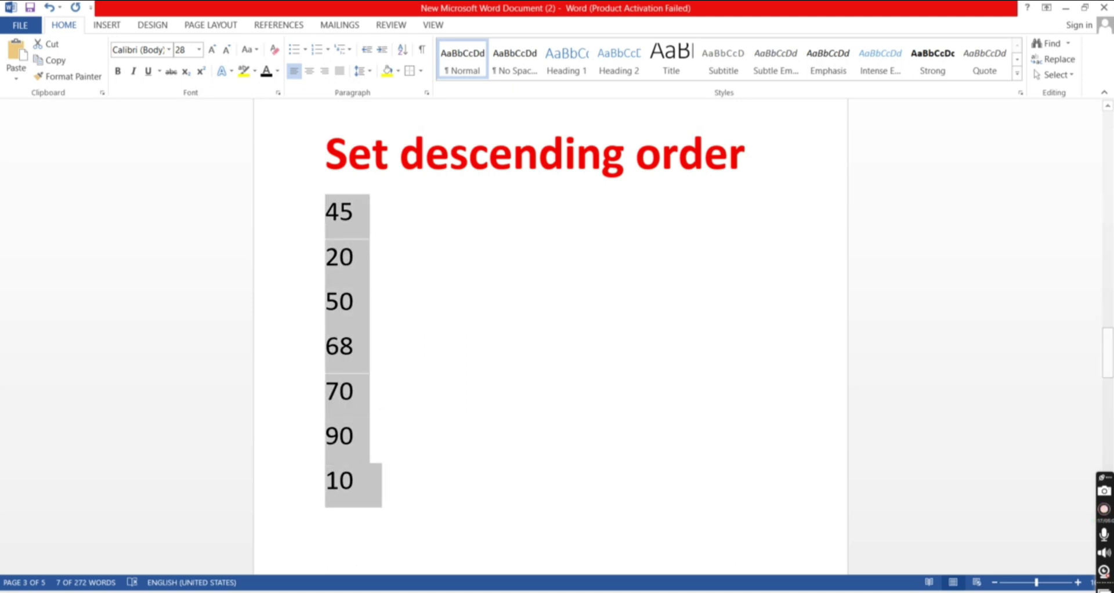
left_click(402, 49)
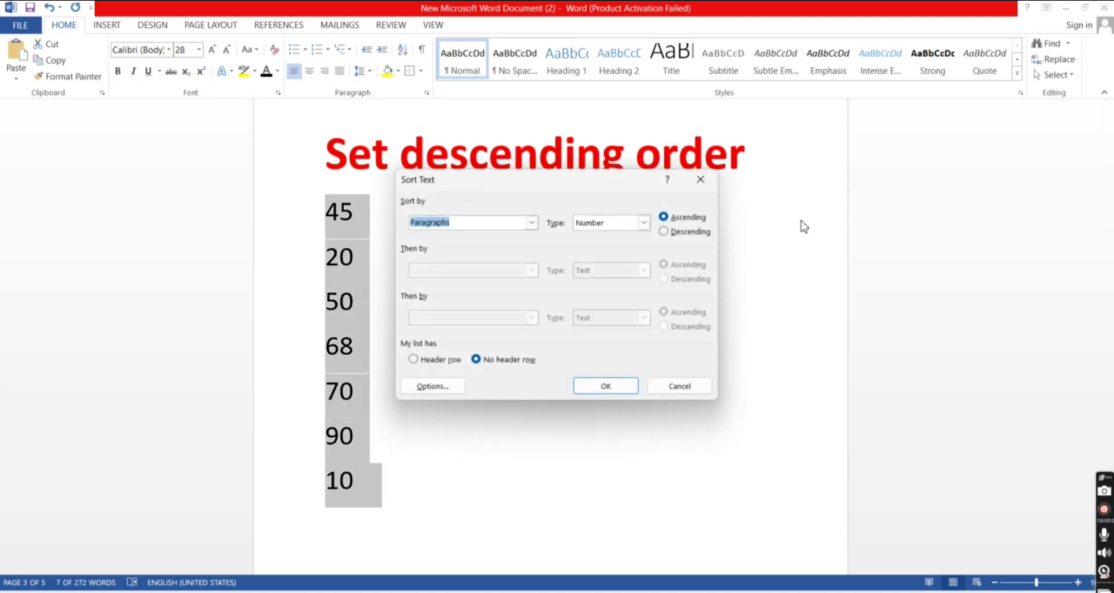
left_click(689, 232)
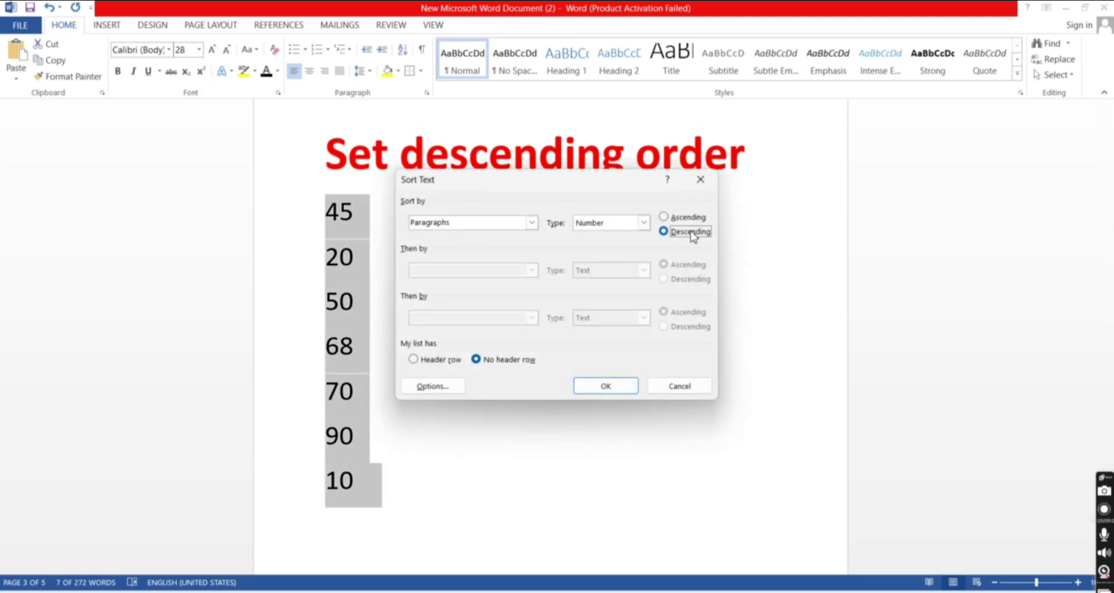
left_click(619, 389)
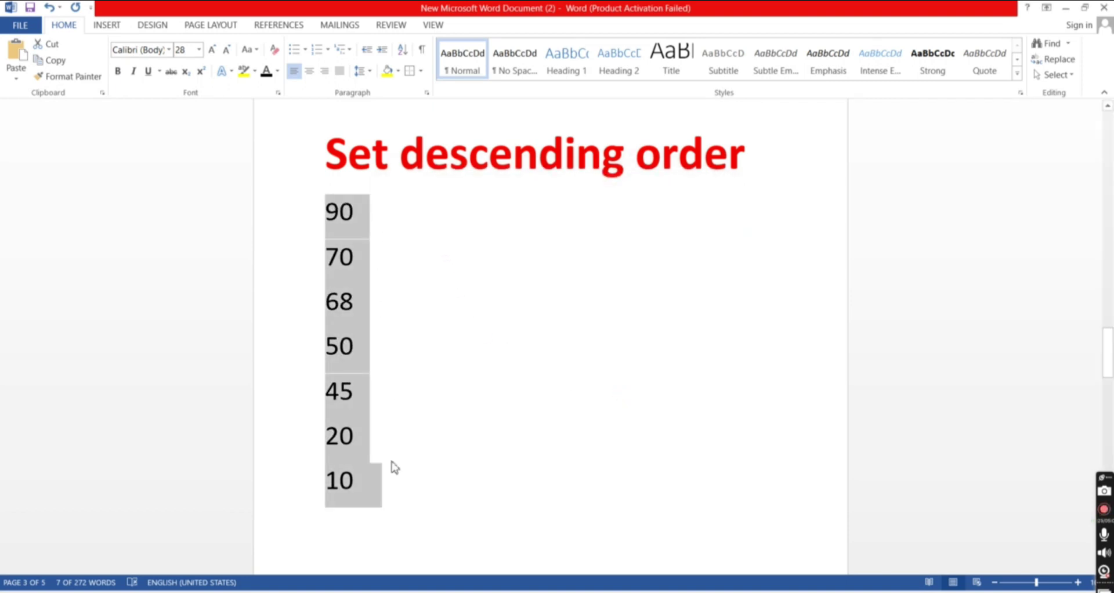
scroll(563, 344, "up", 7)
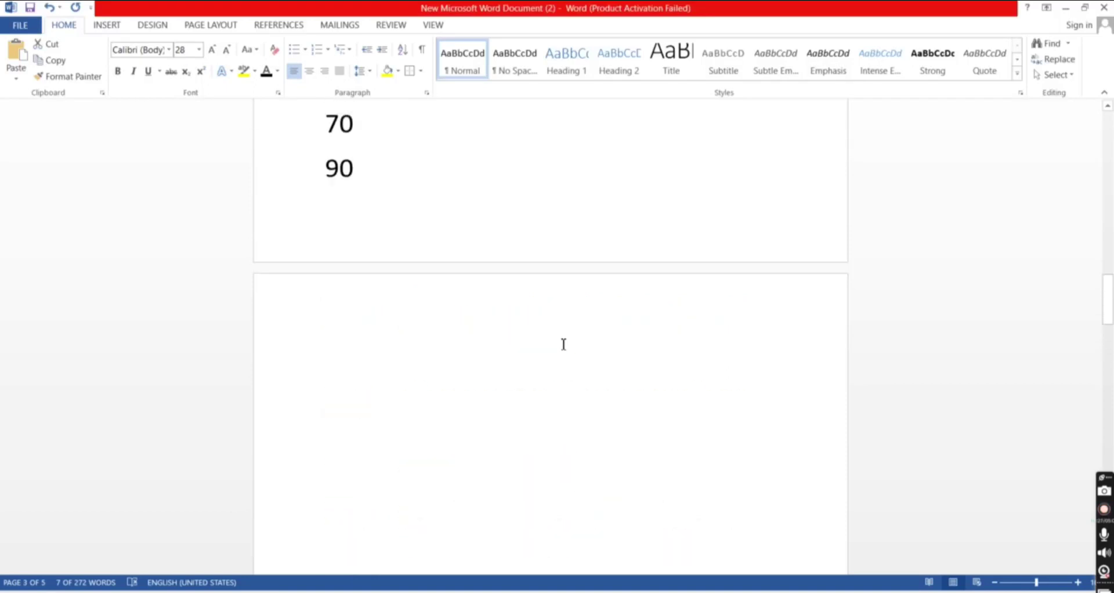
scroll(517, 242, "down", 1)
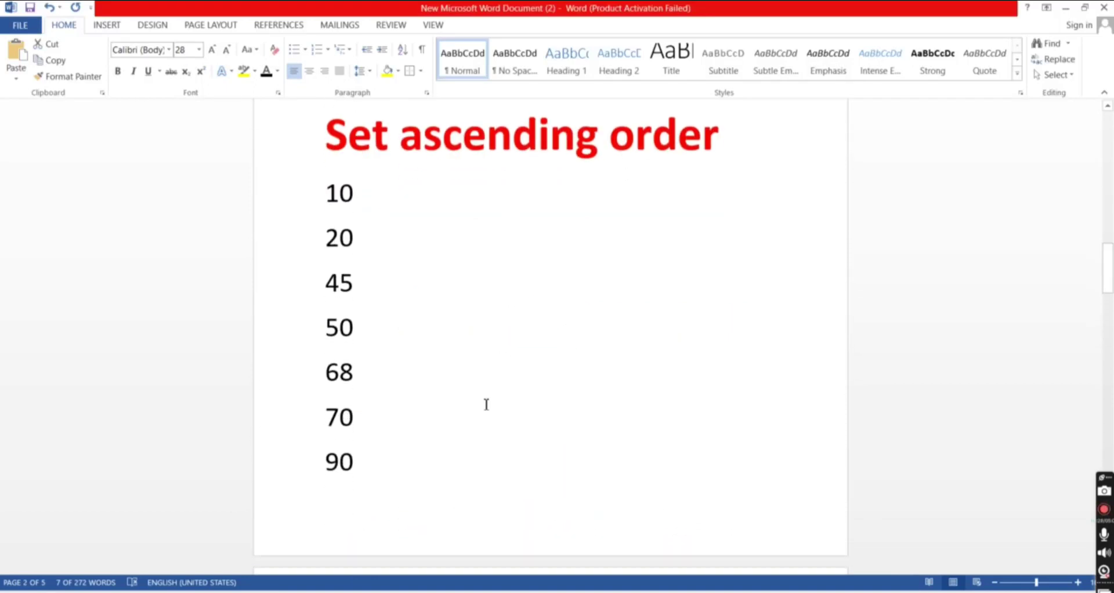
scroll(486, 404, "down", 7)
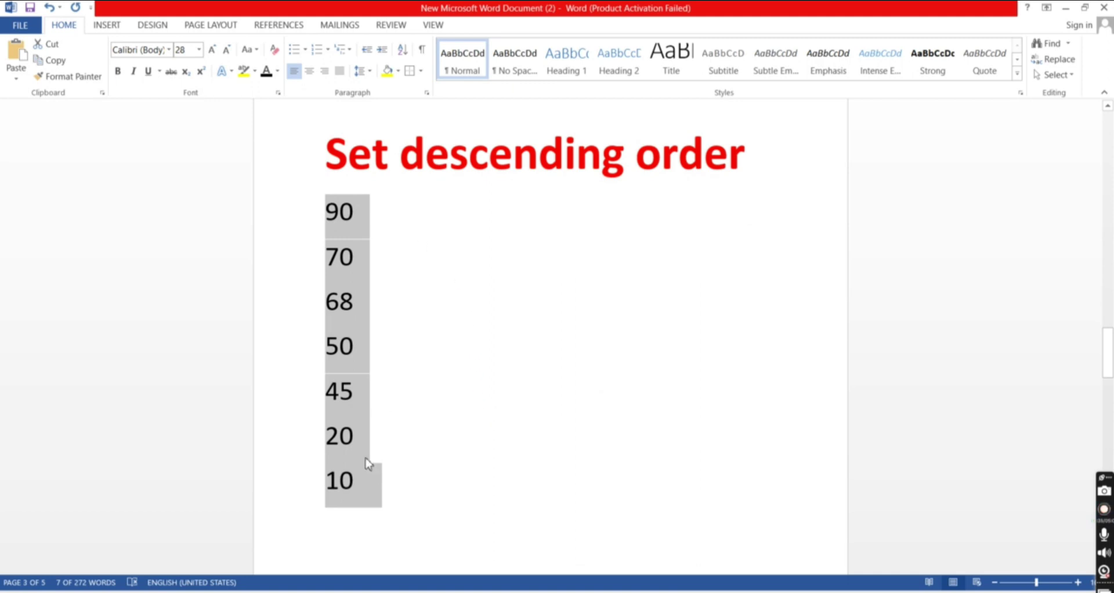
Step: Sort the four names ascending by Text, A to Z
scroll(601, 273, "down", 7)
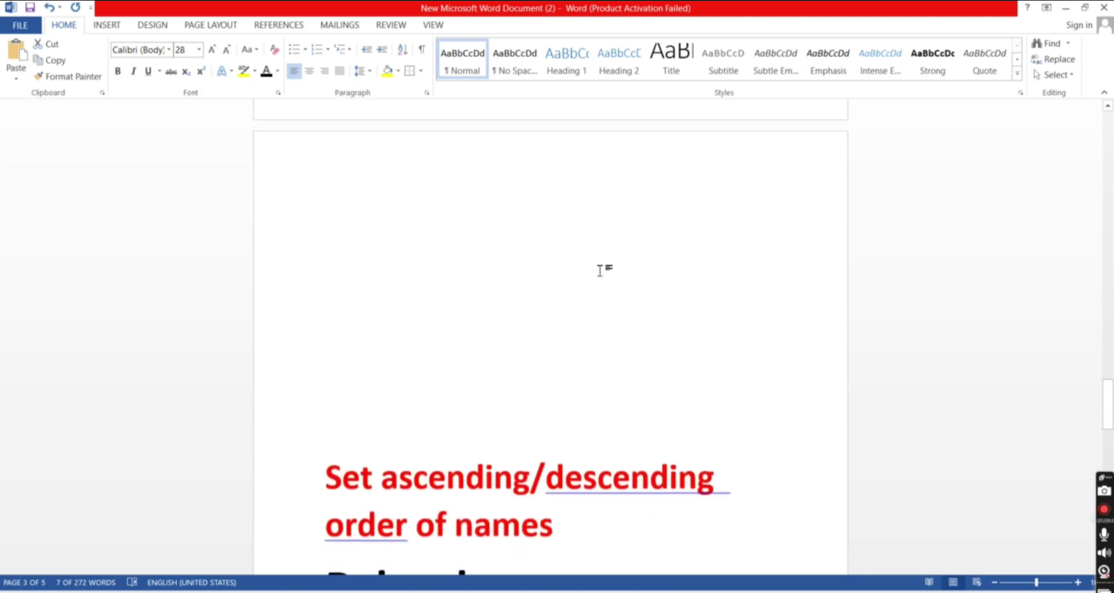
scroll(600, 270, "down", 5)
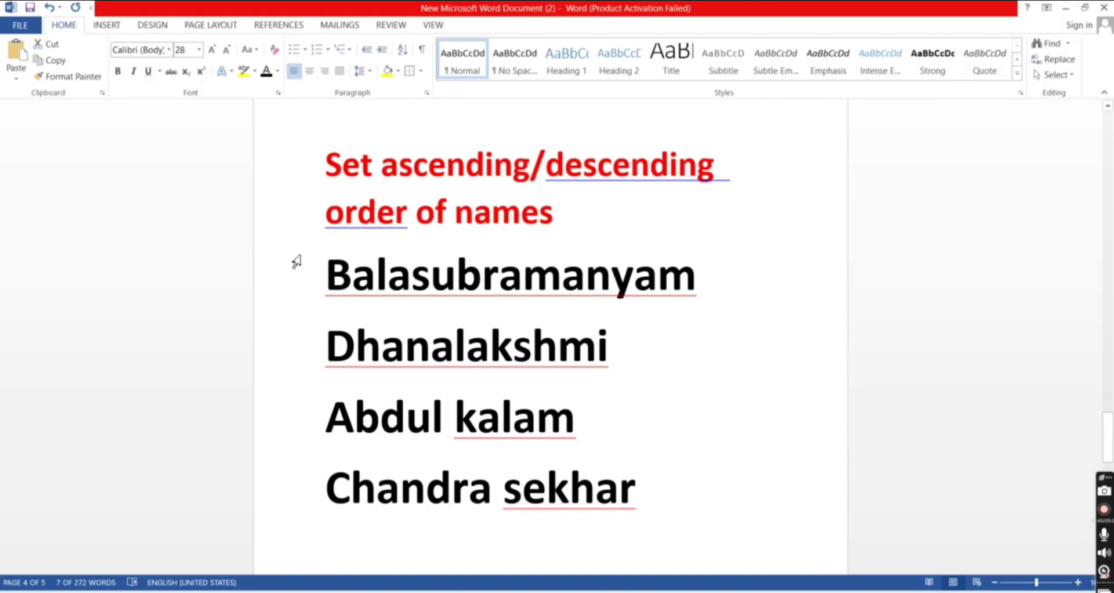
left_click_drag(329, 268, 697, 484)
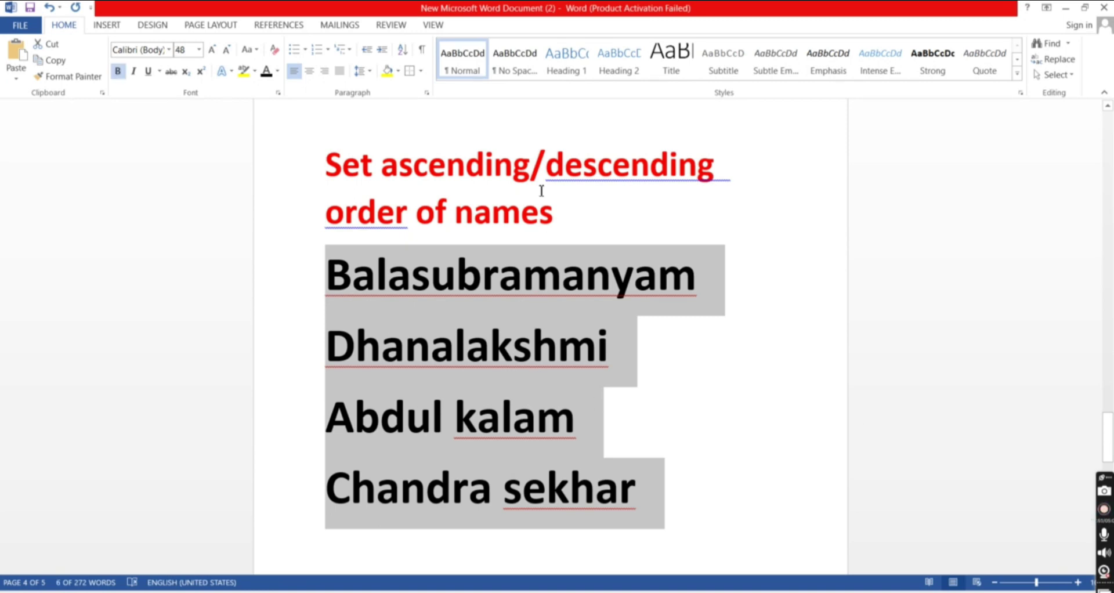
left_click(497, 46)
left_click(402, 49)
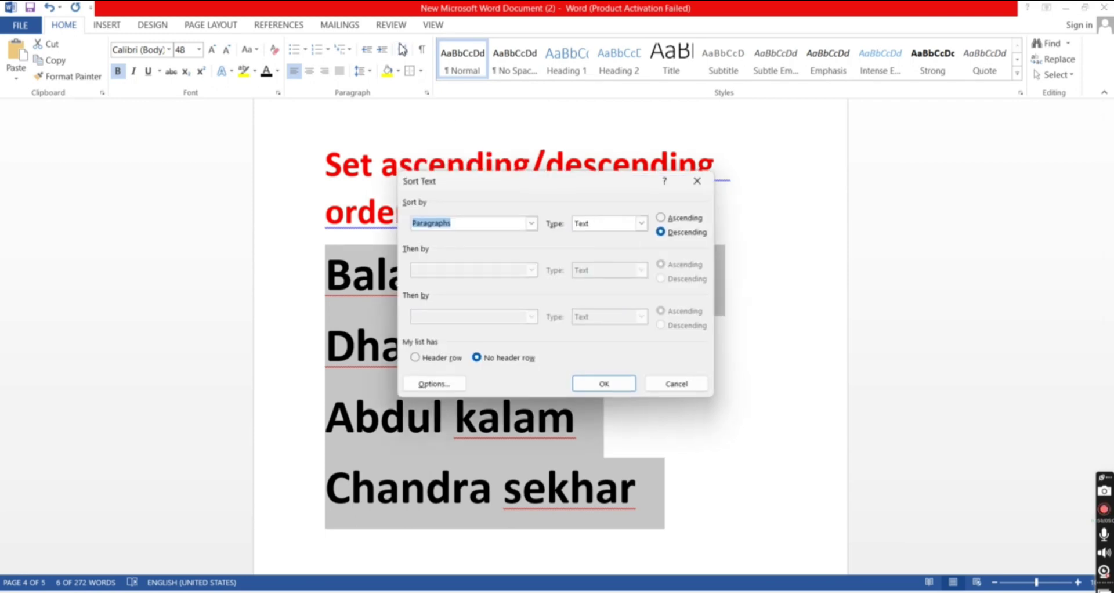
left_click(663, 231)
left_click(685, 217)
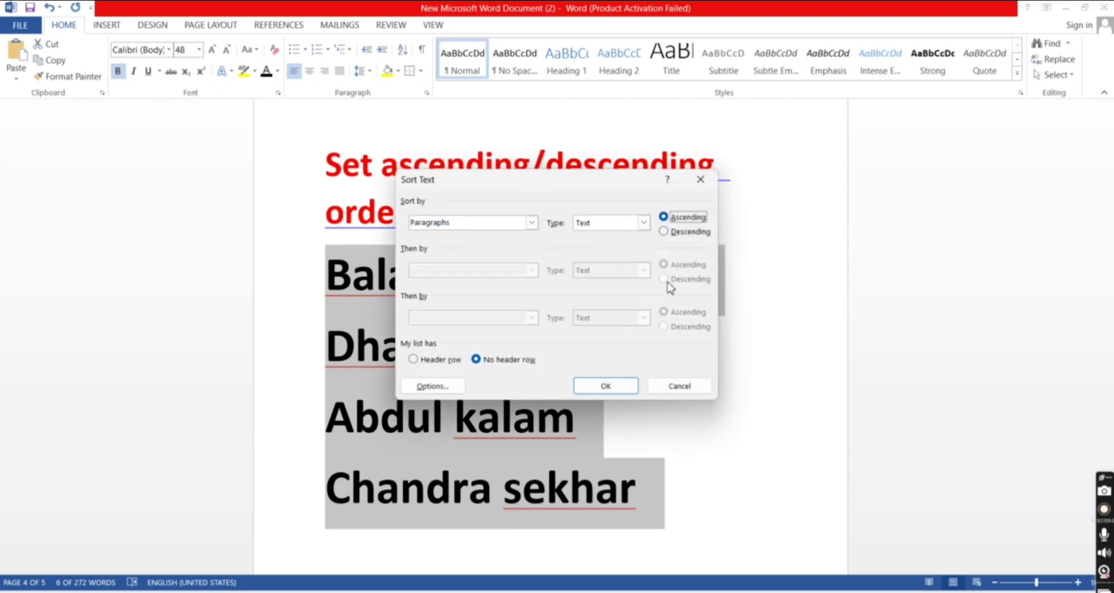
left_click(616, 386)
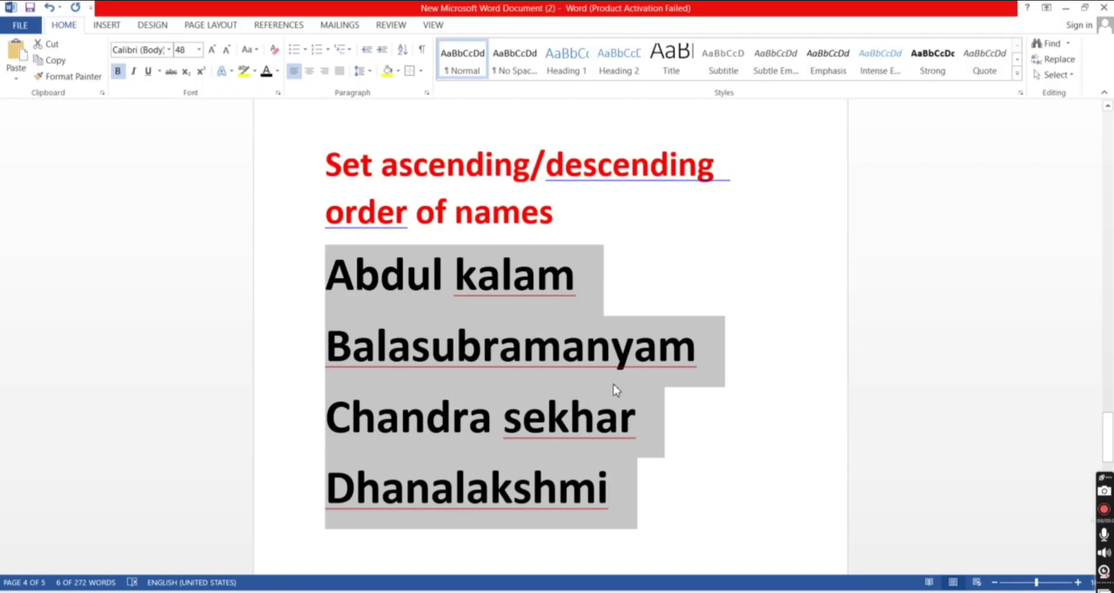
Step: Re-sort the names descending, then ascending again to end with Abdul kalam first
left_click(402, 49)
left_click(699, 232)
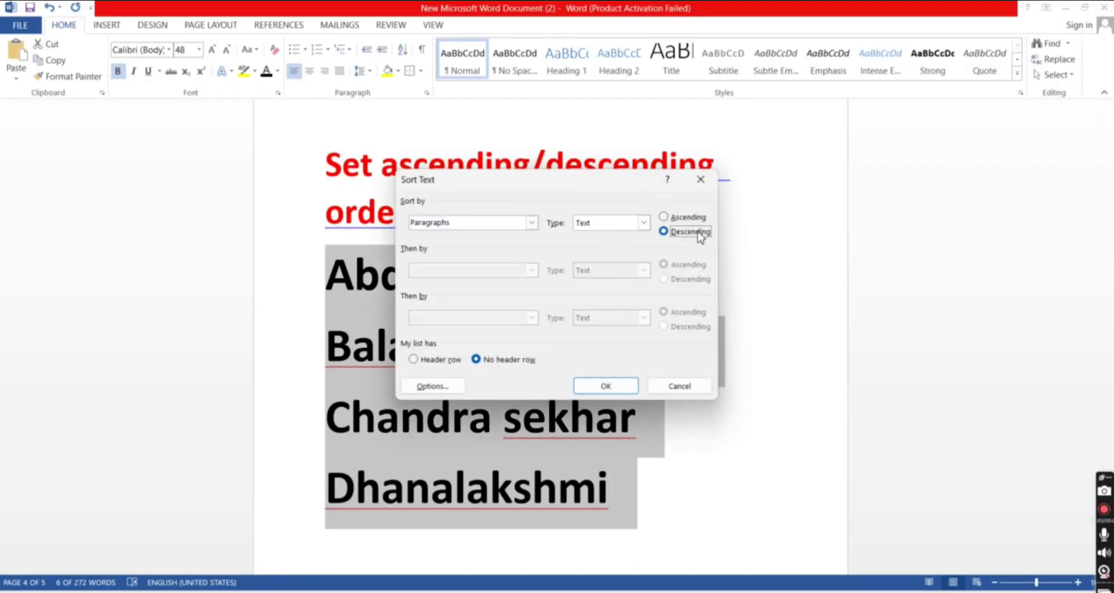
left_click(607, 389)
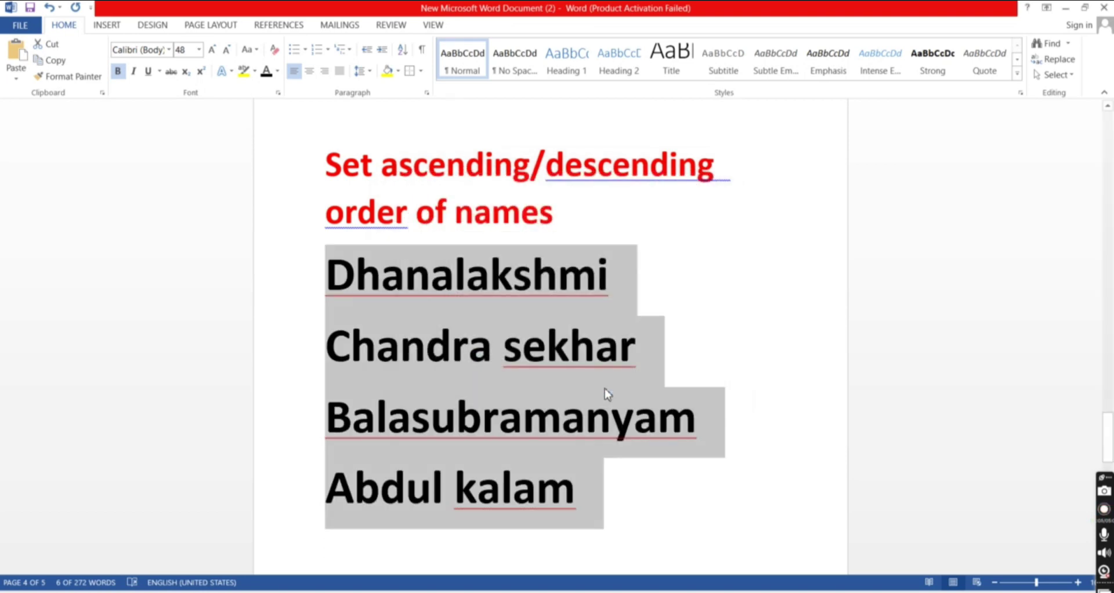
left_click(402, 49)
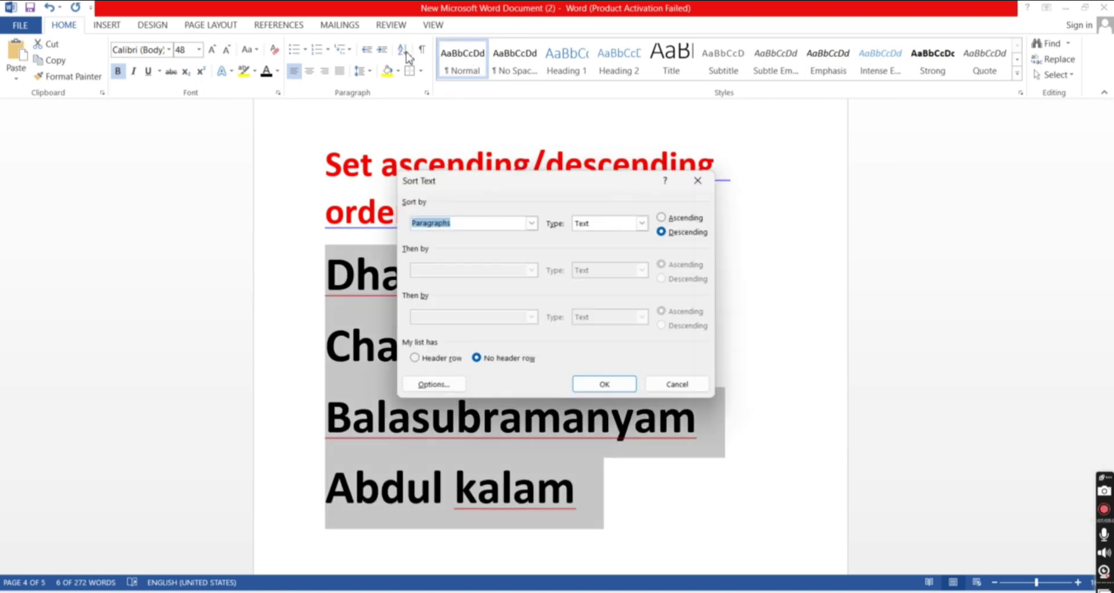
left_click(663, 217)
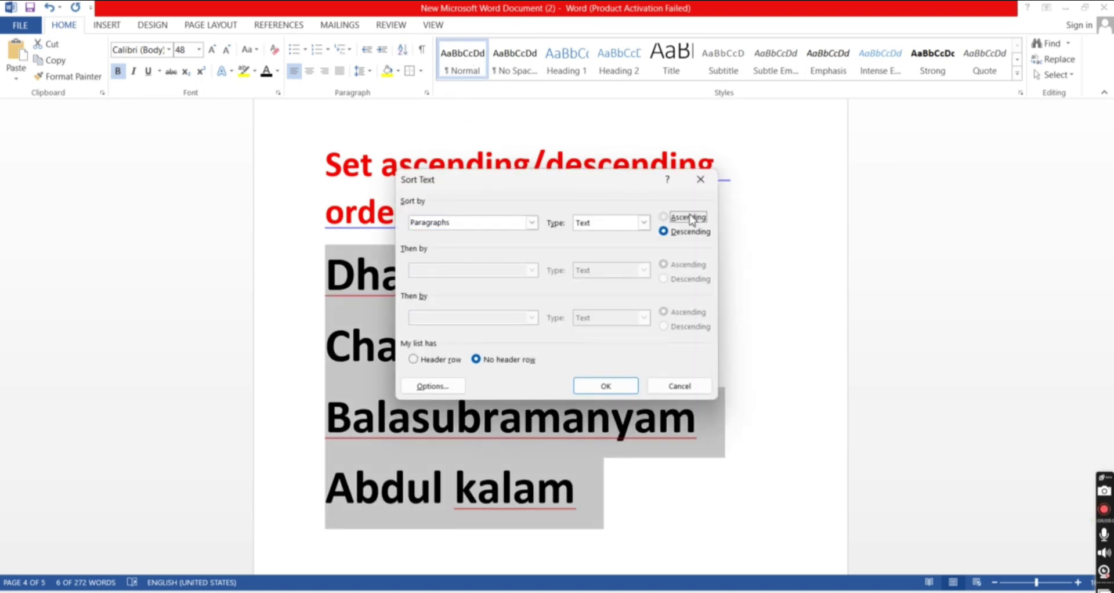
left_click(598, 386)
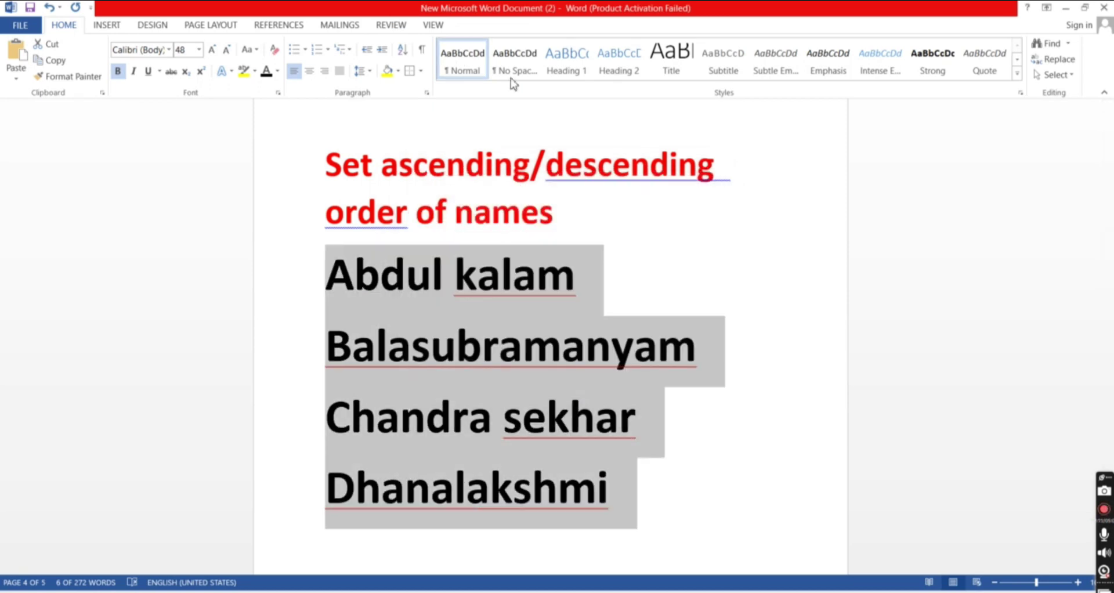
left_click(571, 255)
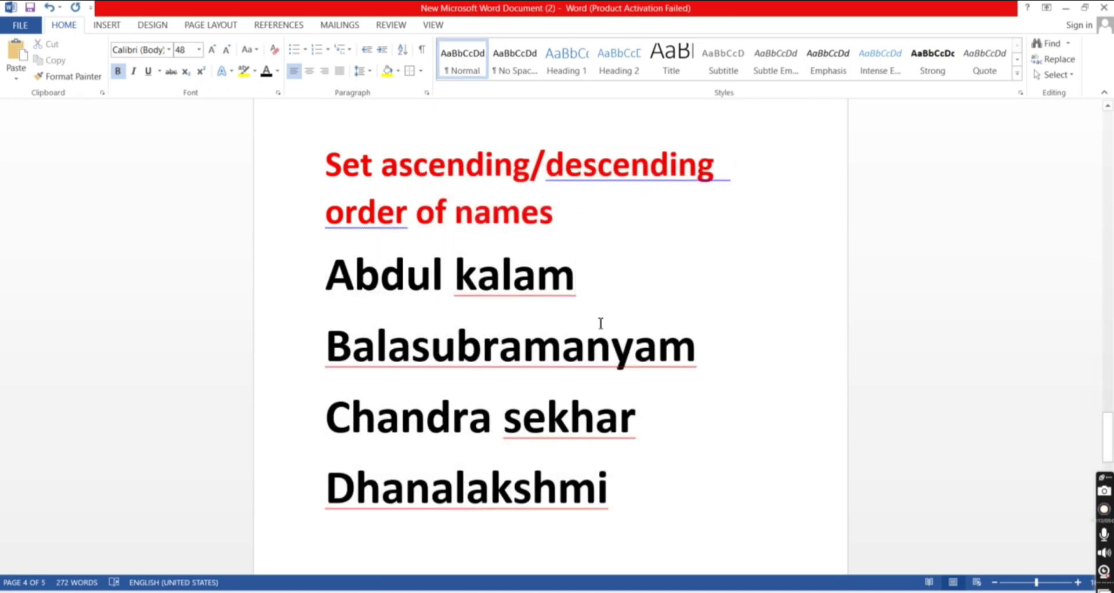
Step: Turn on Show/Hide ¶ to display paragraph marks and space dots throughout the document
left_click(423, 53)
scroll(562, 291, "up", 10)
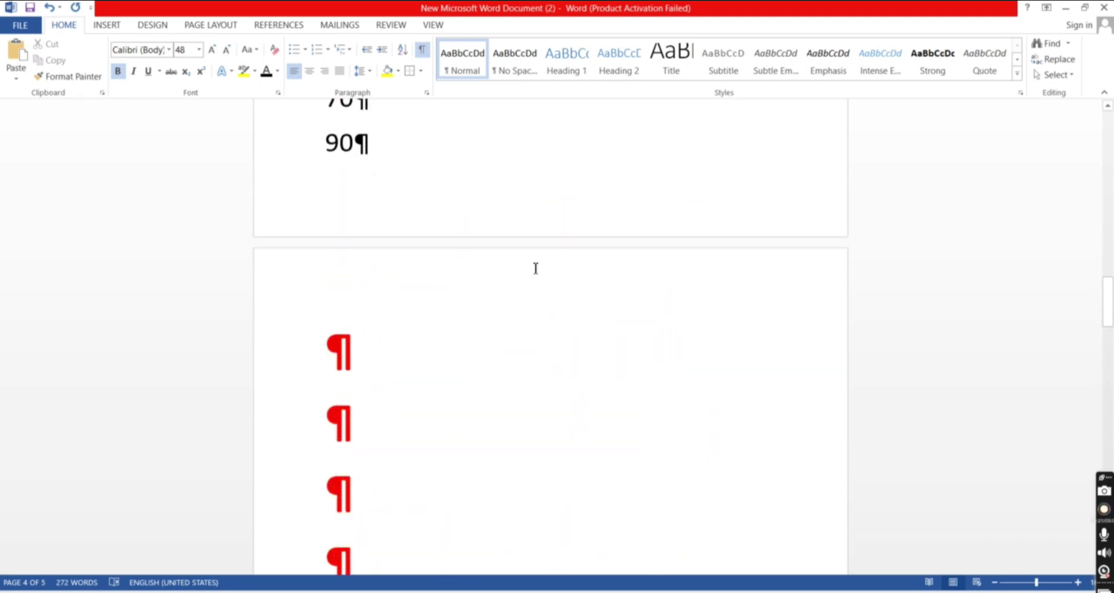
scroll(535, 268, "up", 15)
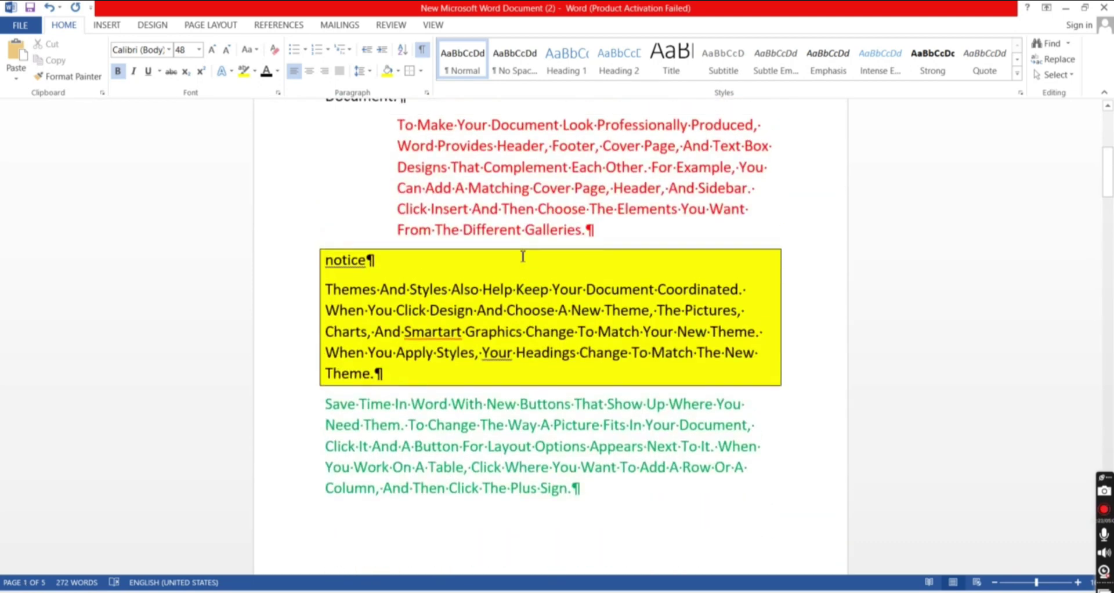
scroll(523, 255, "up", 3)
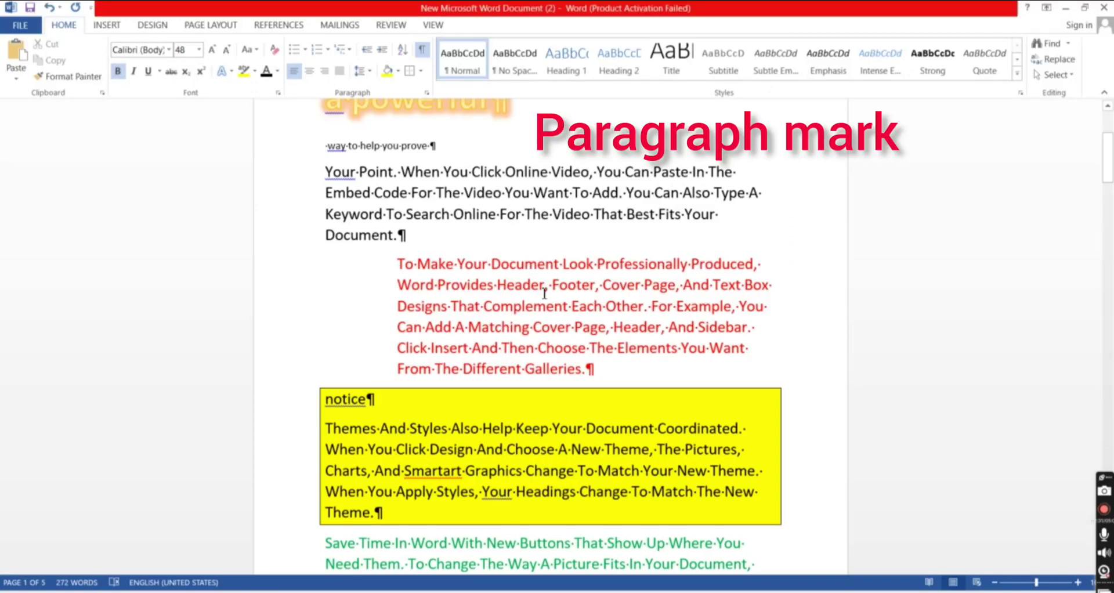
scroll(544, 293, "down", 5)
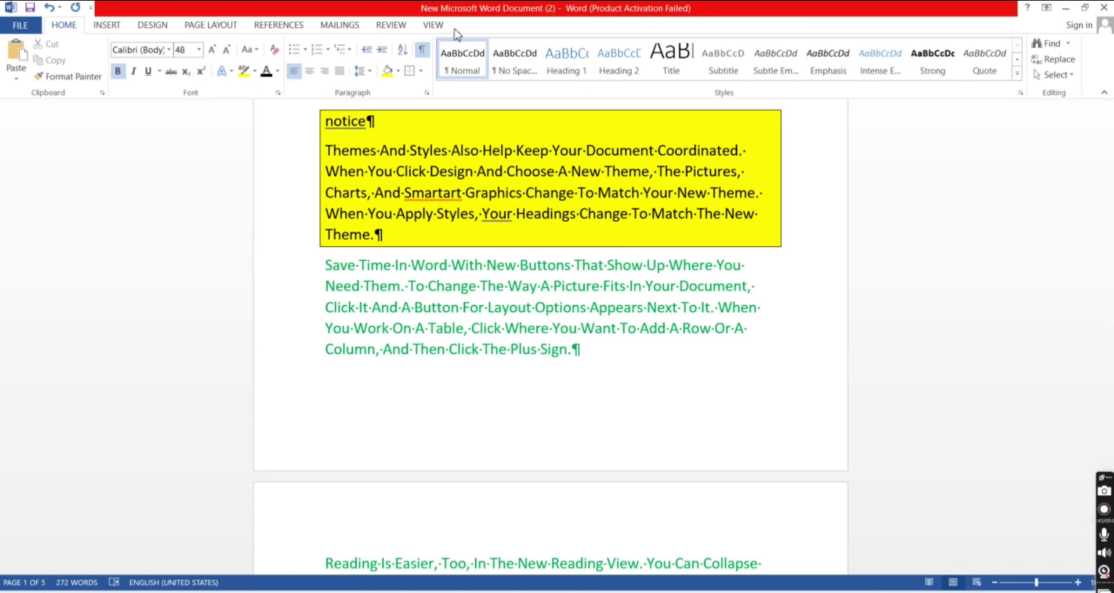
Step: Turn off Show/Hide ¶ so the ¶ symbols and space dots disappear
left_click(422, 50)
scroll(530, 238, "up", 5)
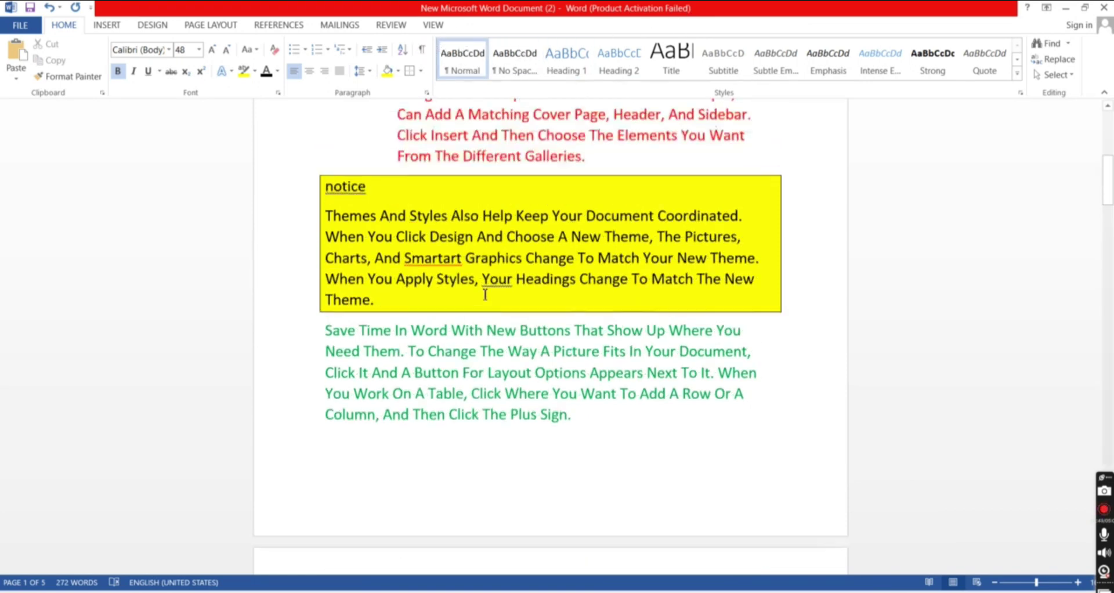
scroll(530, 238, "up", 4)
scroll(530, 238, "down", 2)
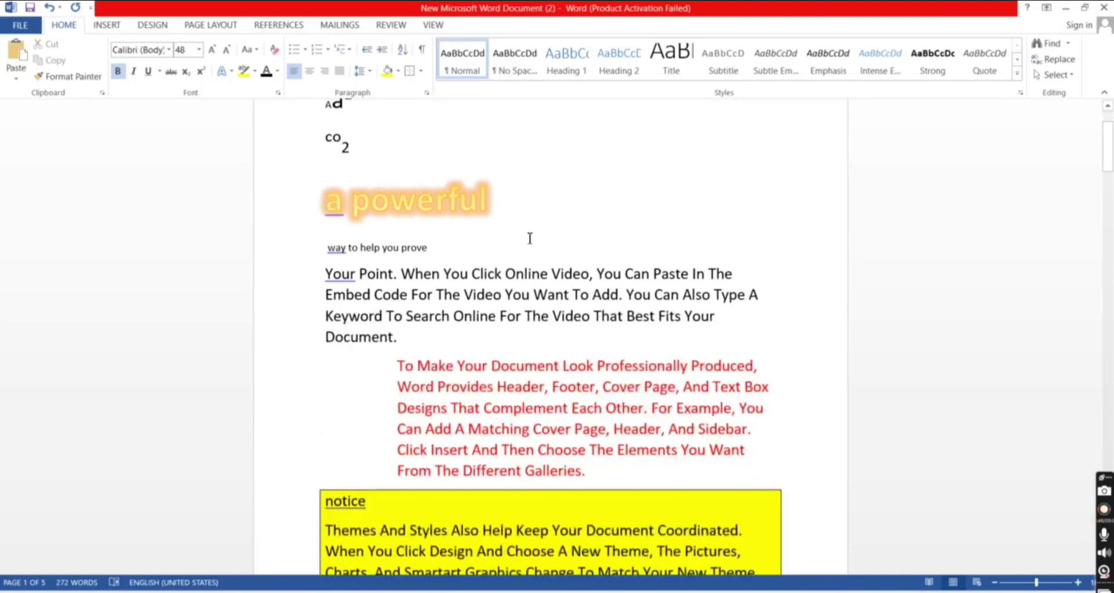